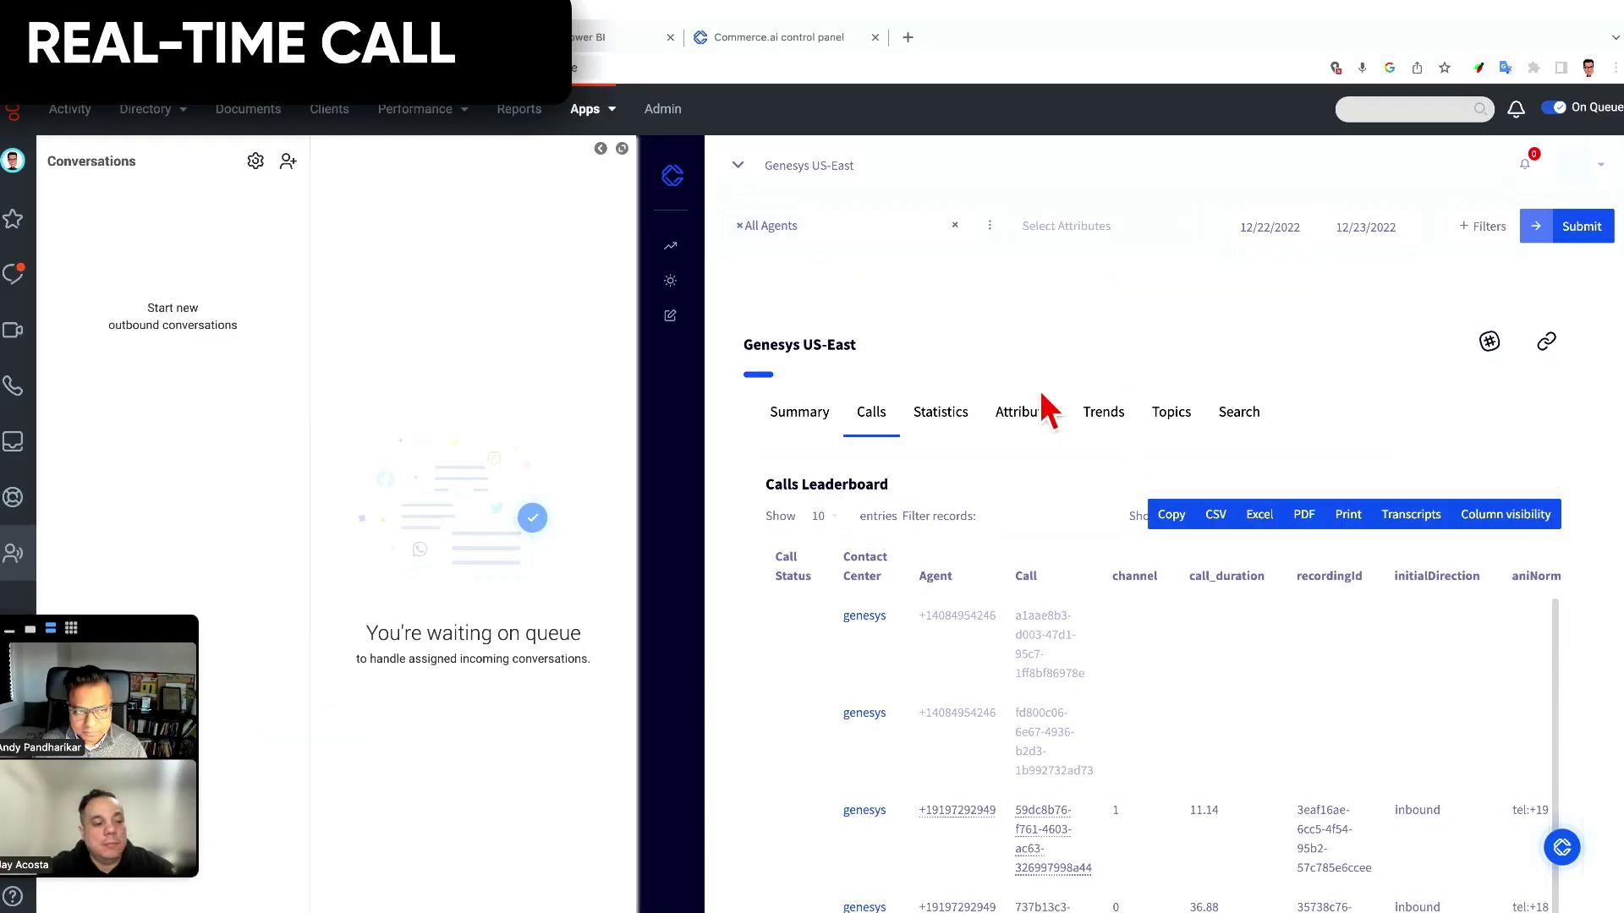
Step: Raise the volume, answer the Irving TX call, view its LIVE genesys transcript, and mute the mic
key(XF86AudioRaiseVolume)
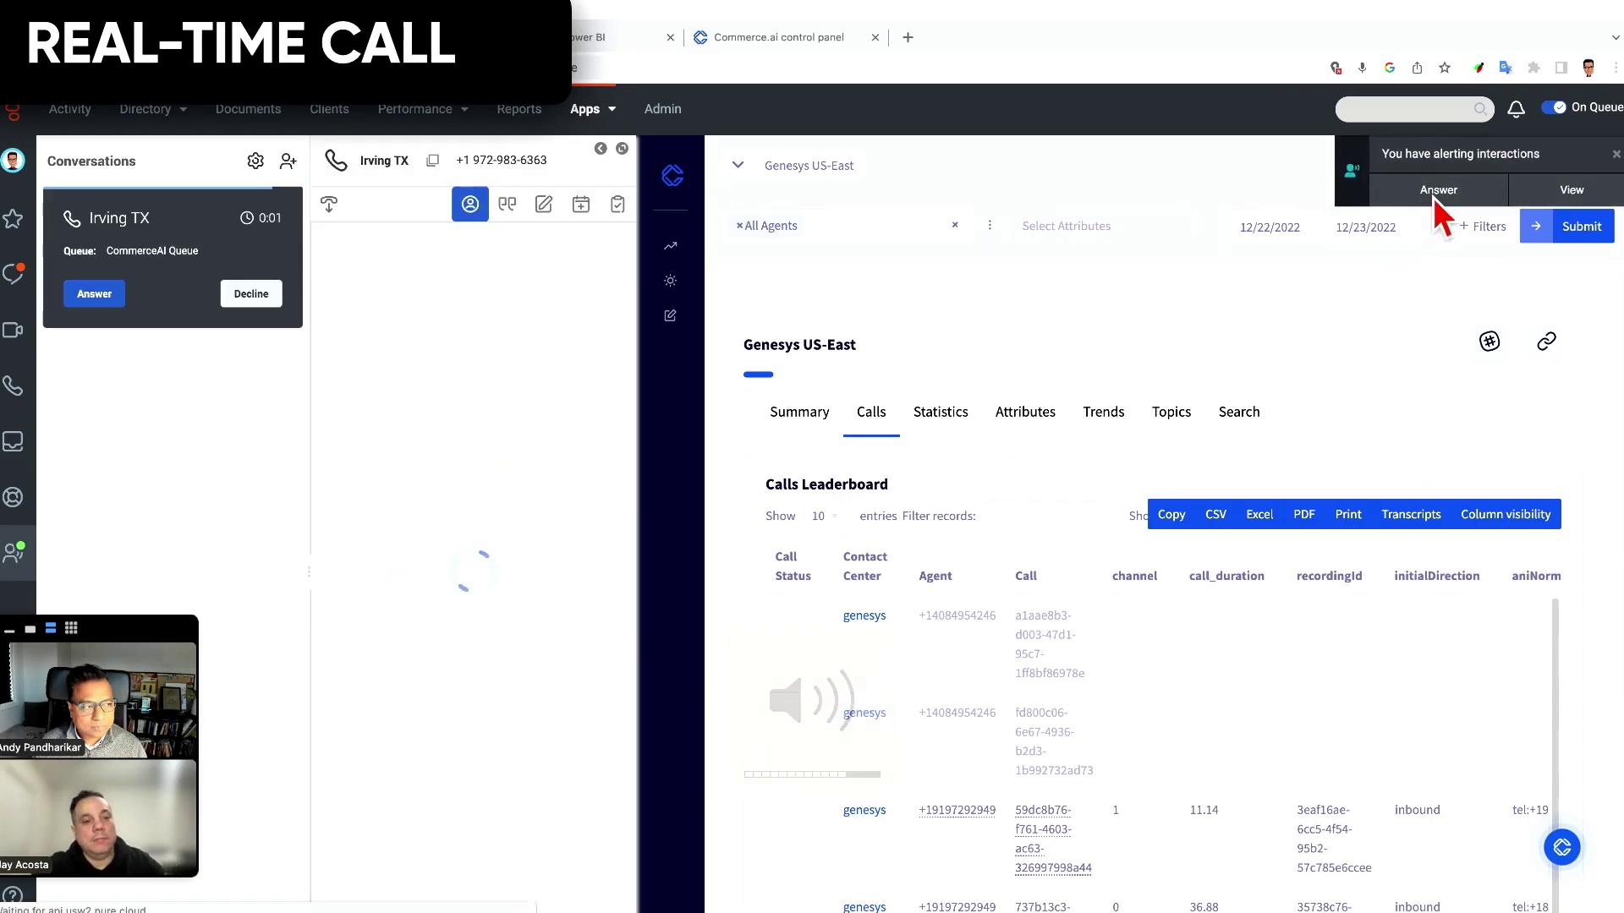
click(1438, 193)
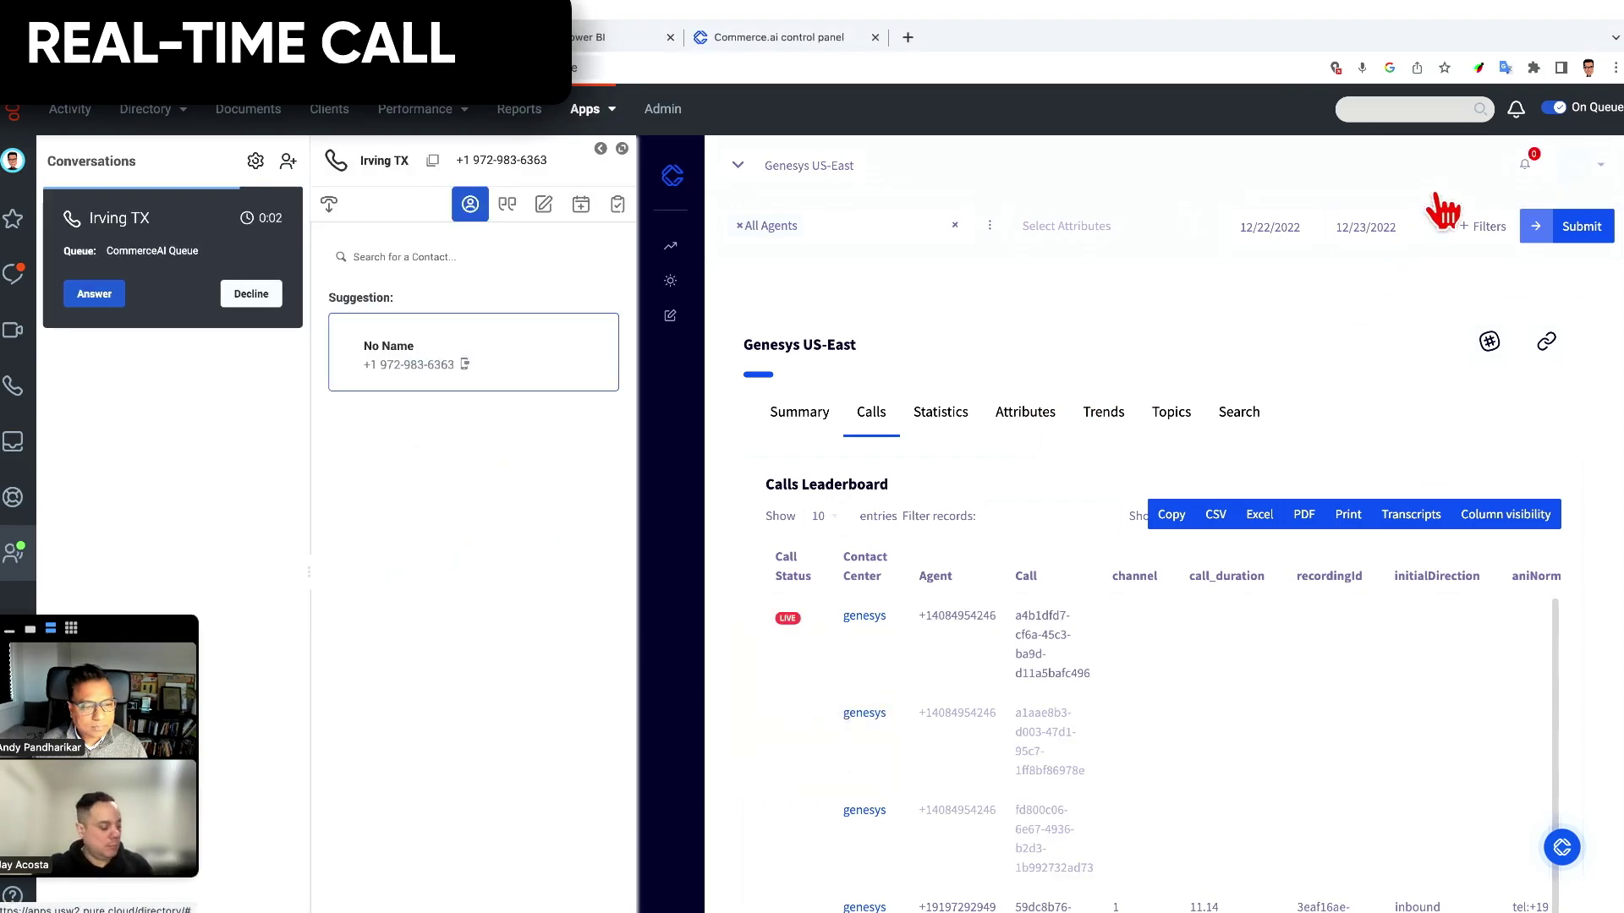
click(866, 622)
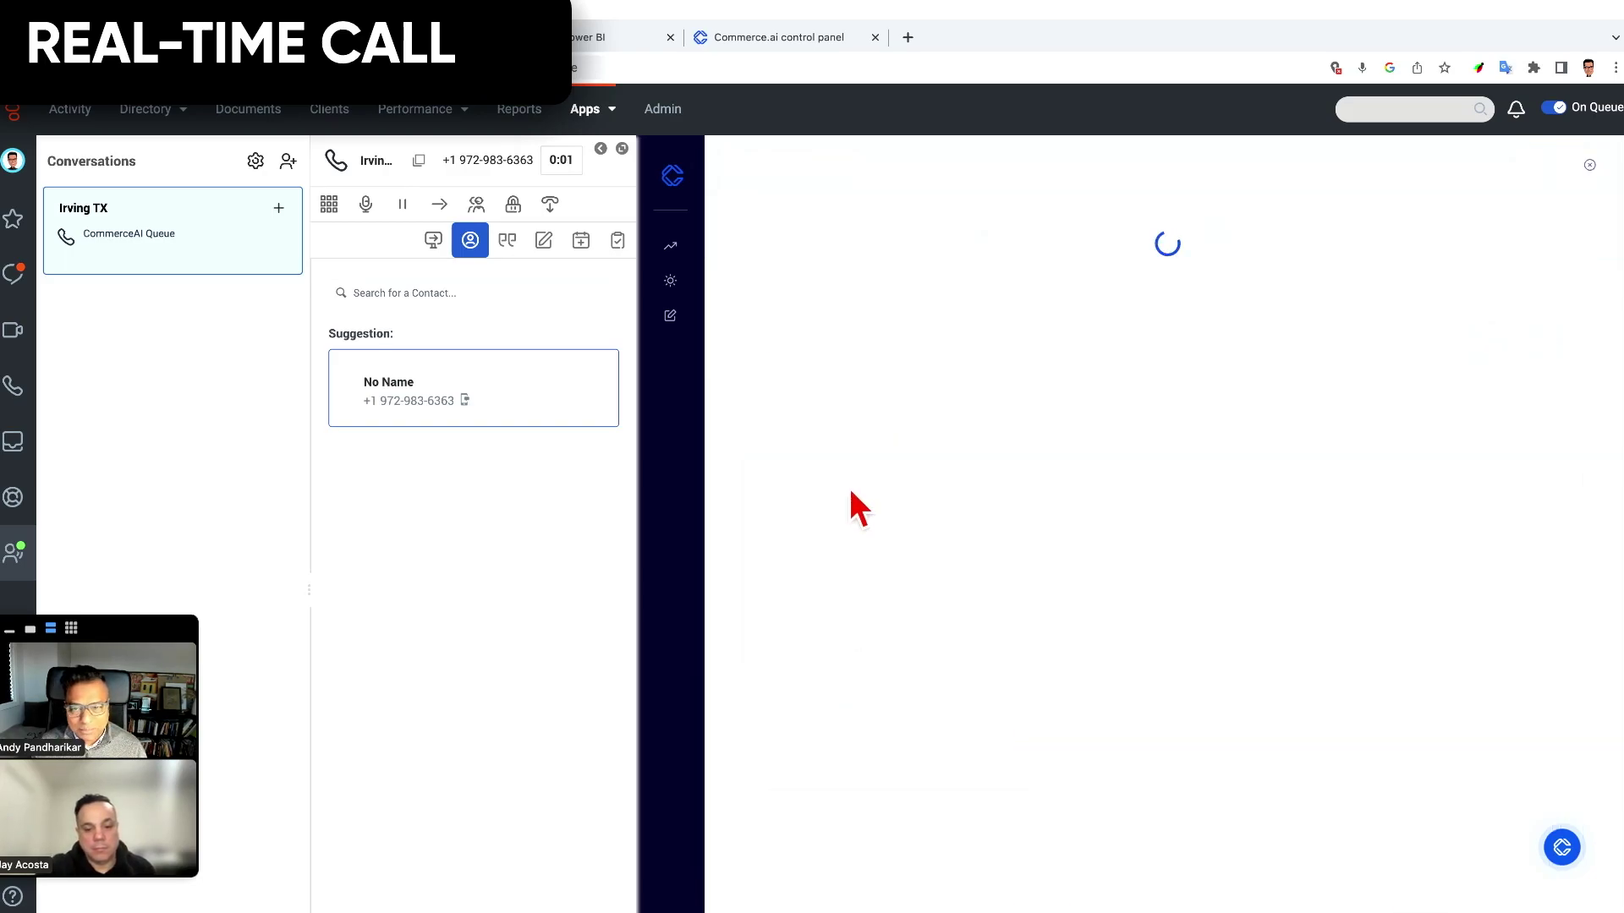
click(365, 206)
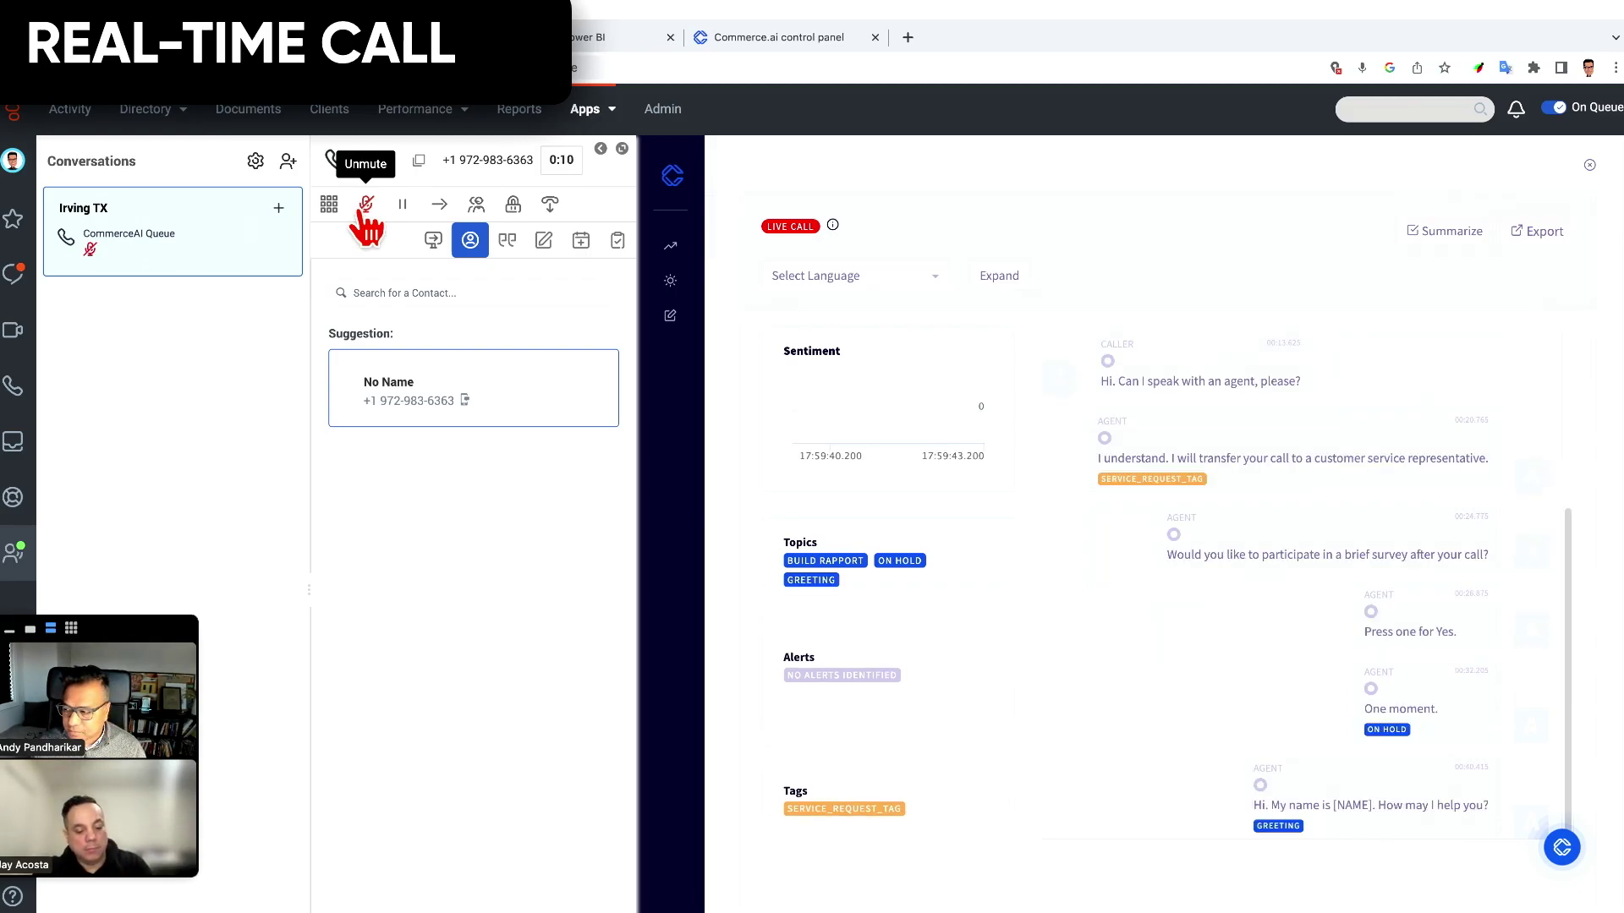
Step: Unmute and re-mute the mic three times to discuss the broken Crosswave and its warranty replacement
click(363, 211)
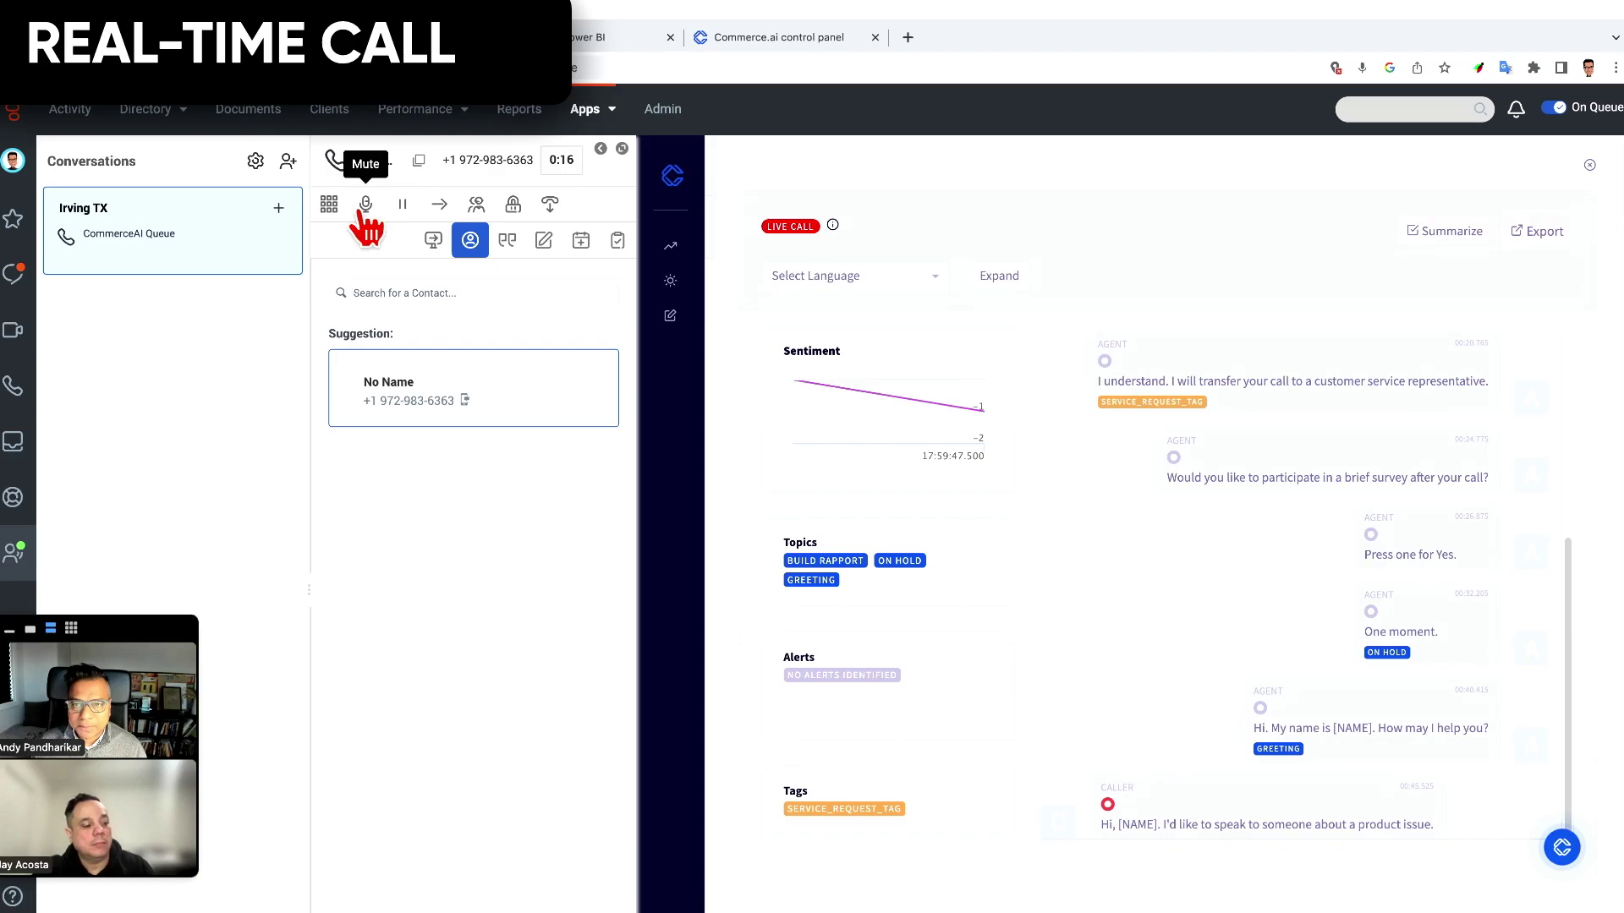
click(365, 212)
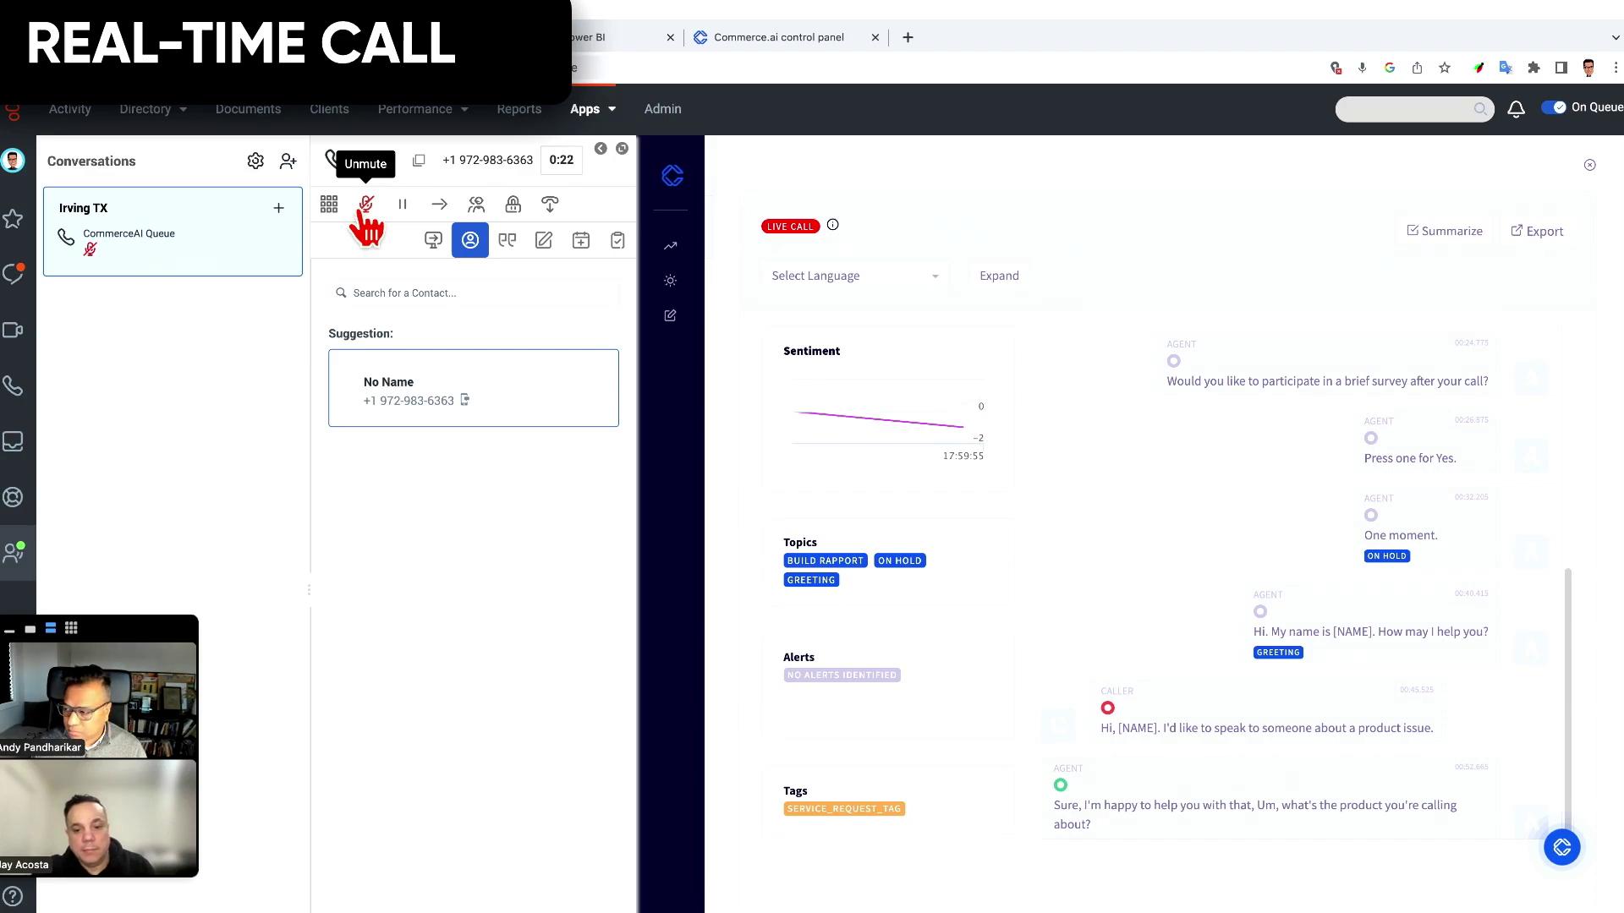
click(365, 211)
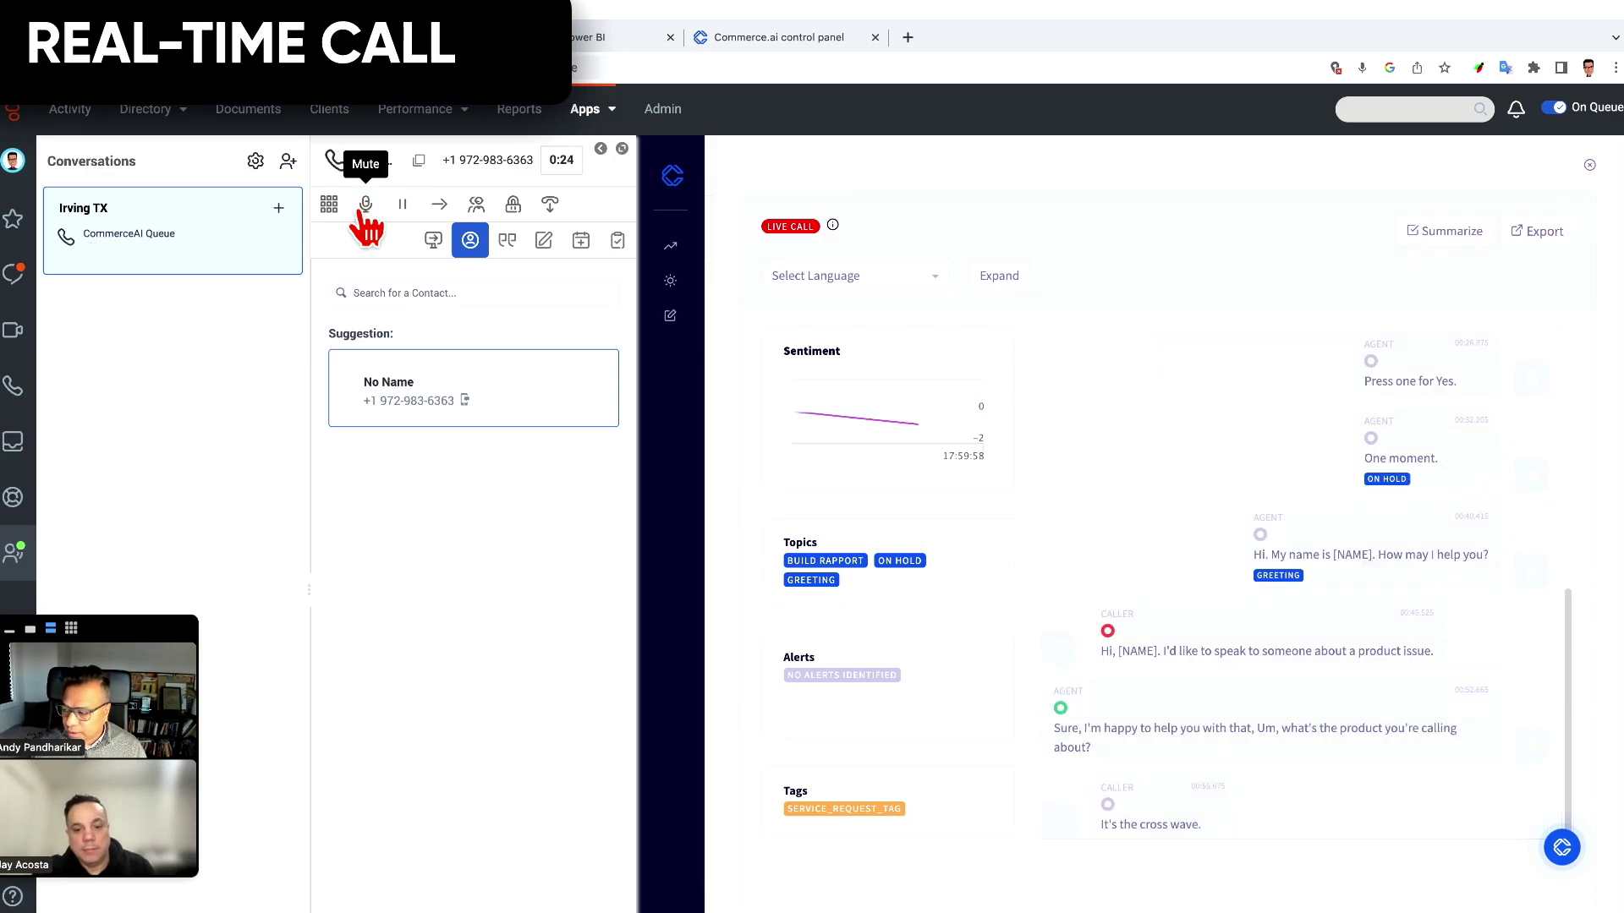
click(365, 212)
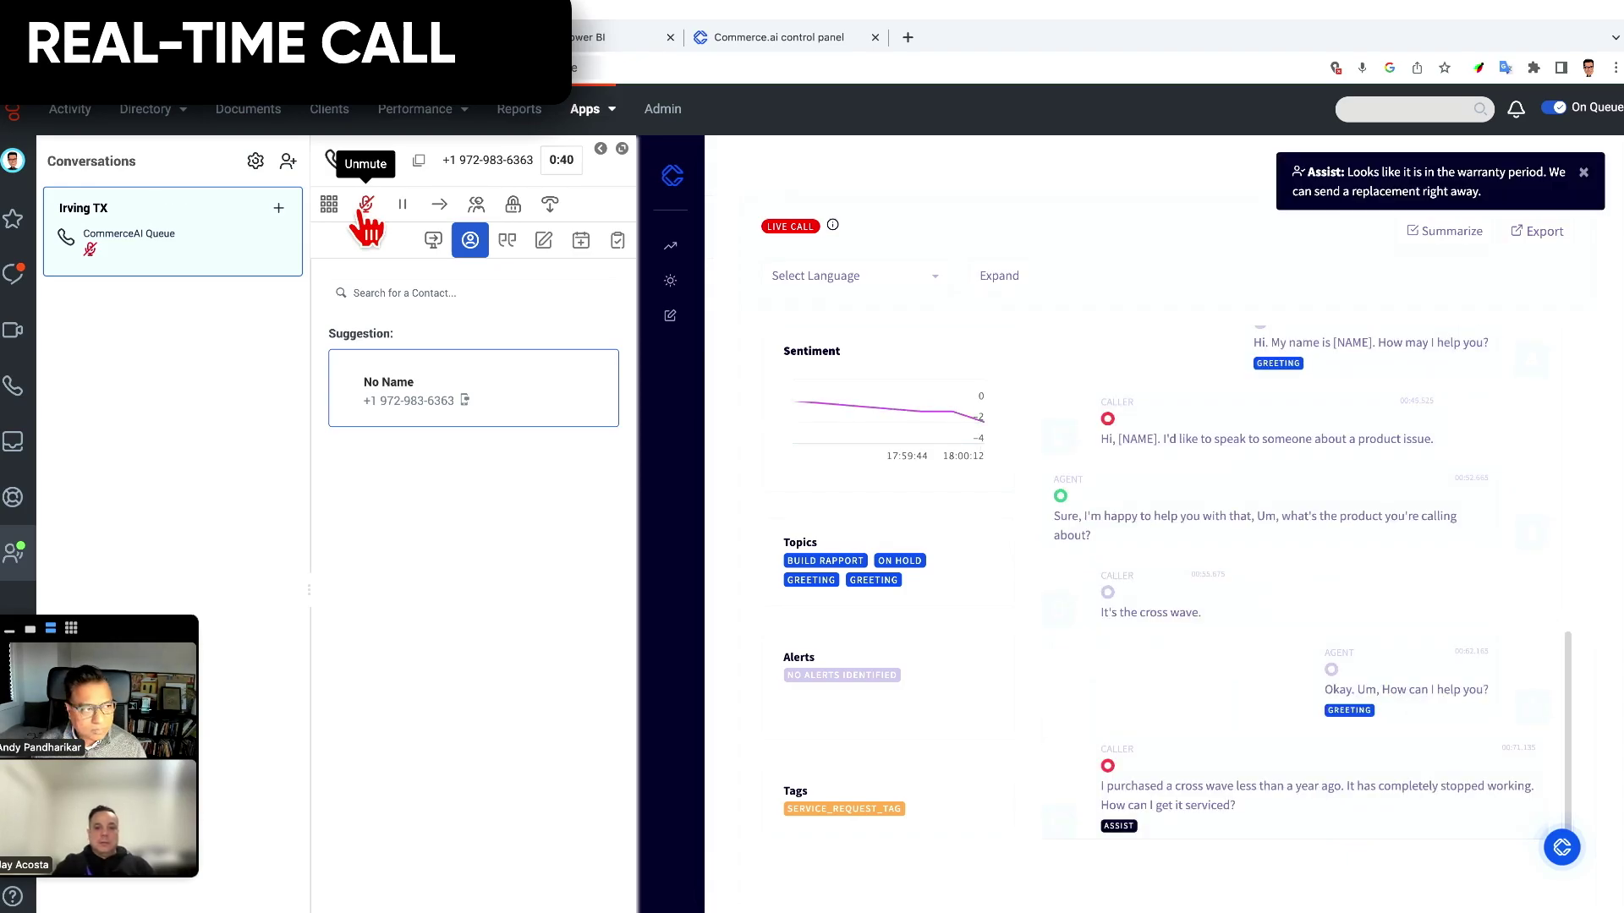
click(366, 207)
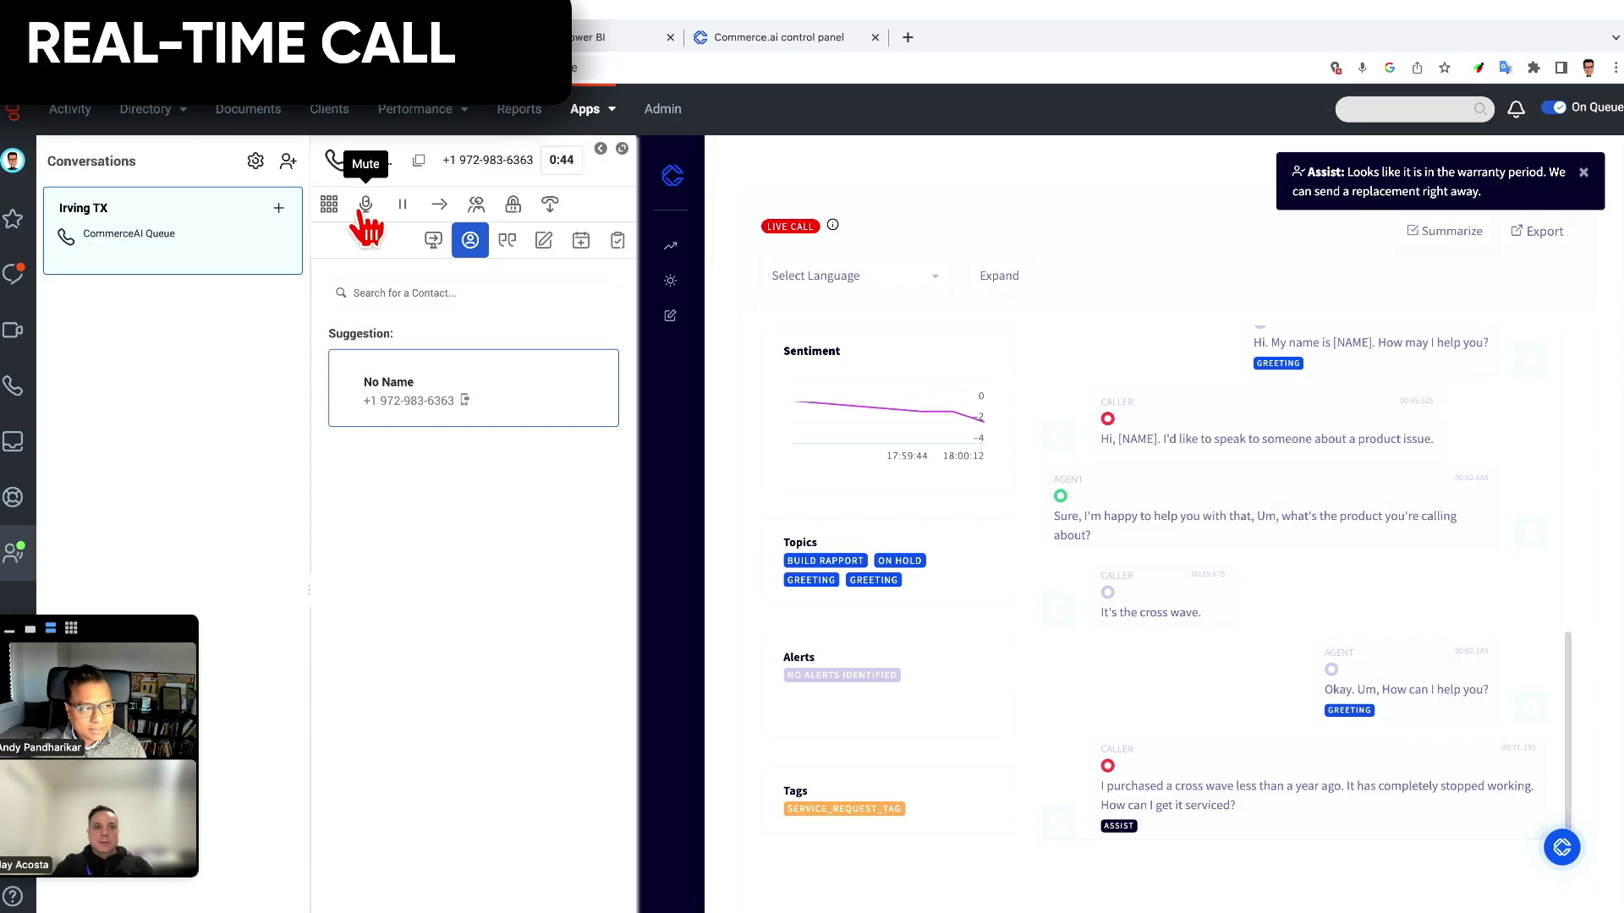
click(365, 208)
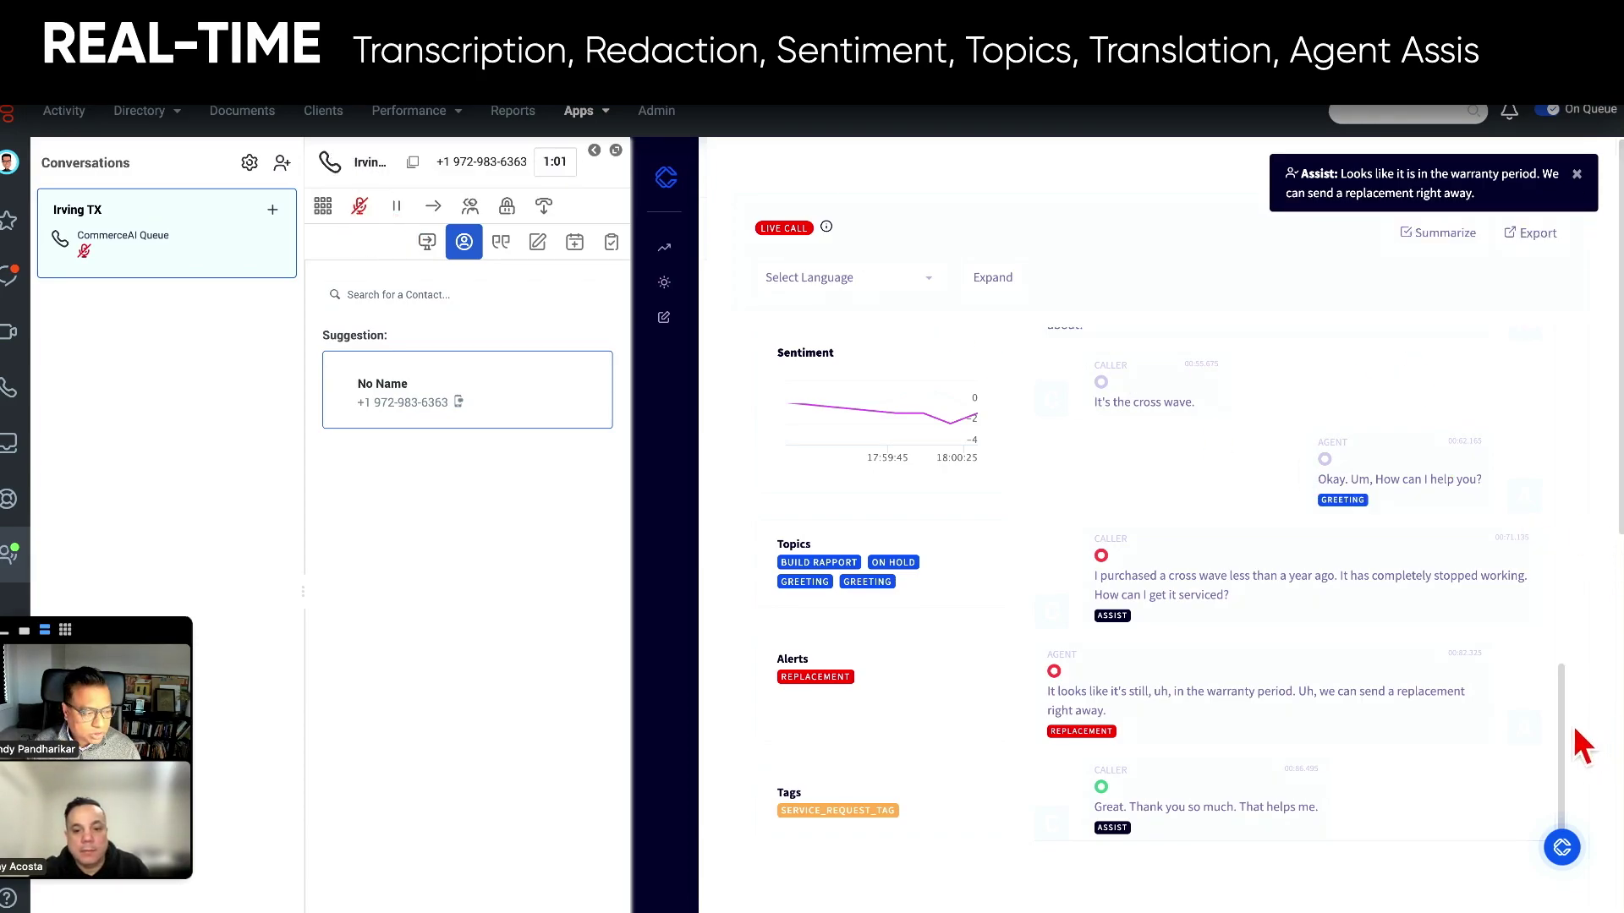
drag(1567, 736, 1565, 381)
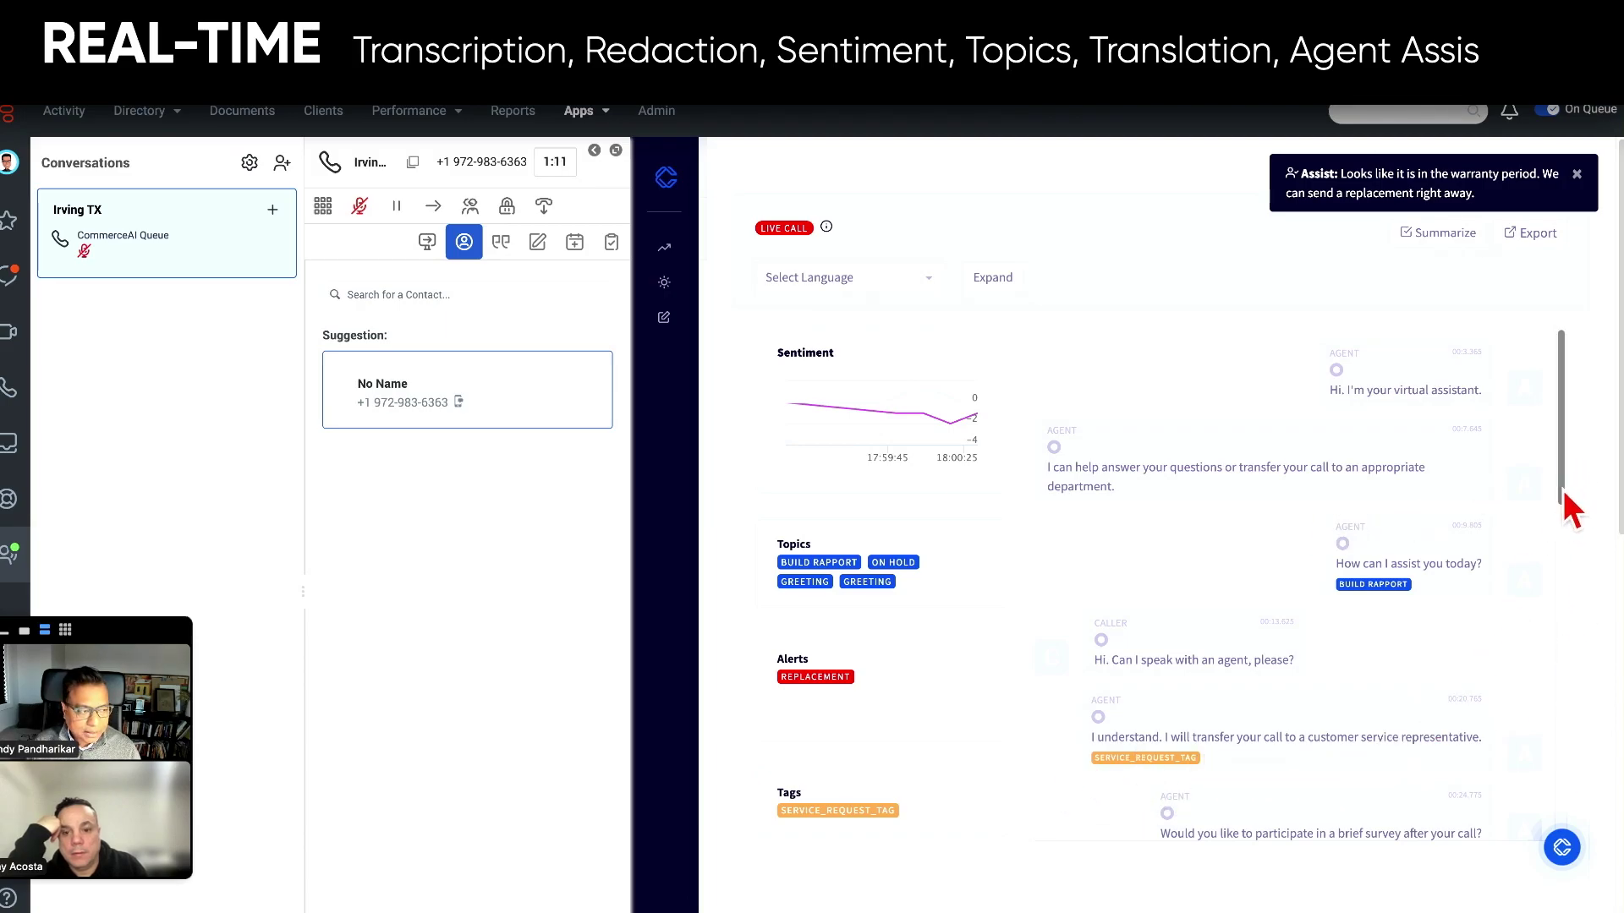
drag(1565, 511, 1565, 674)
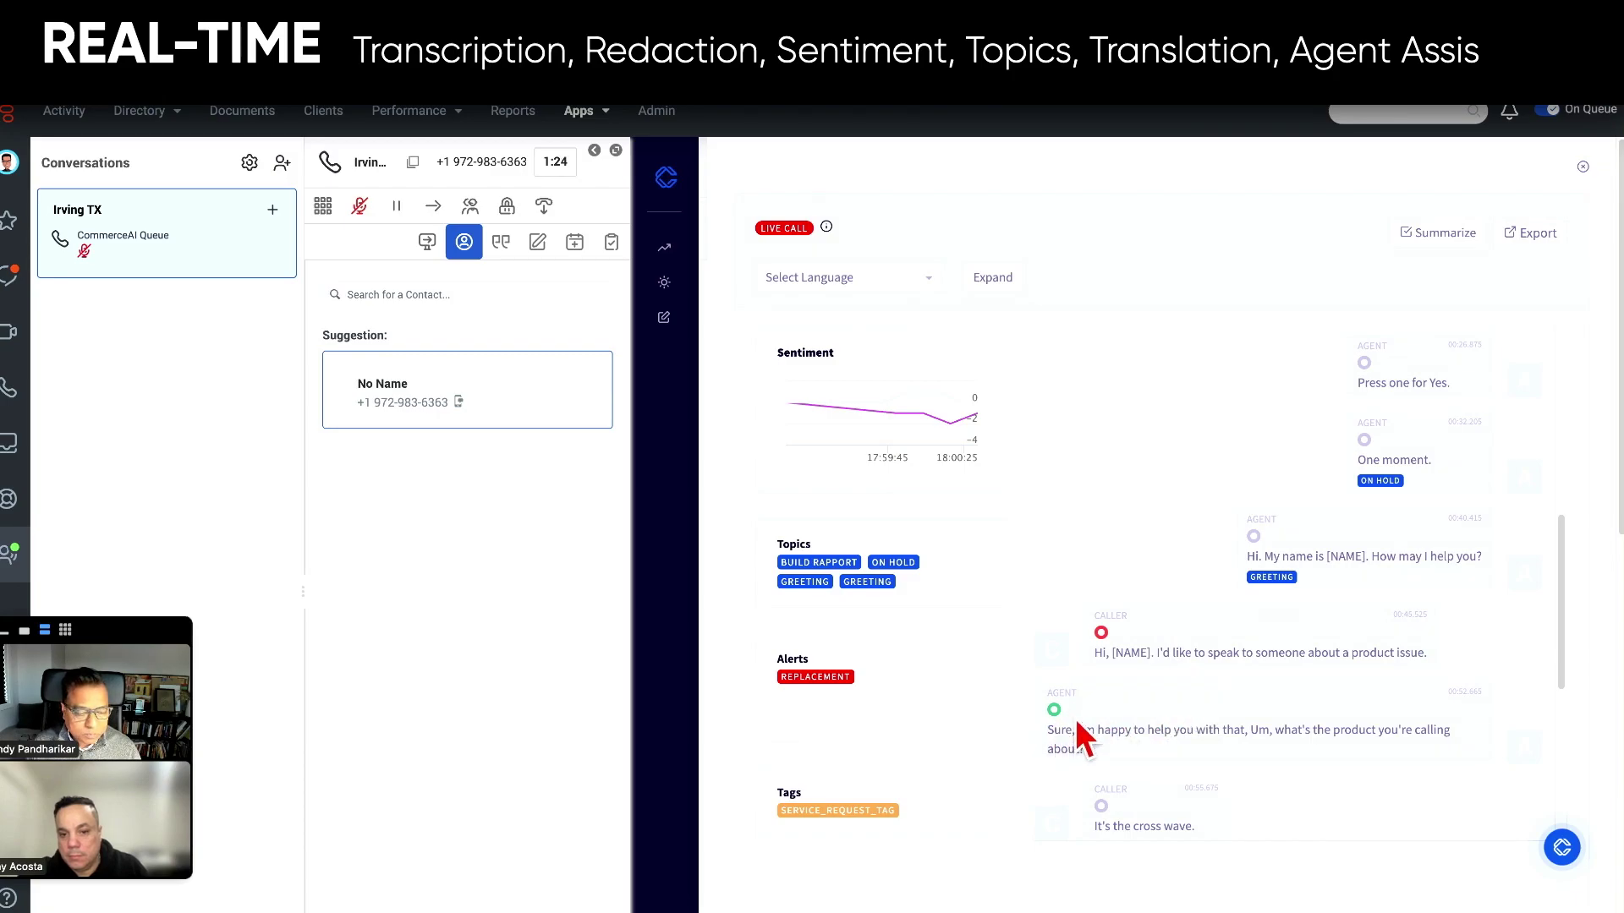
mouse_move(808, 423)
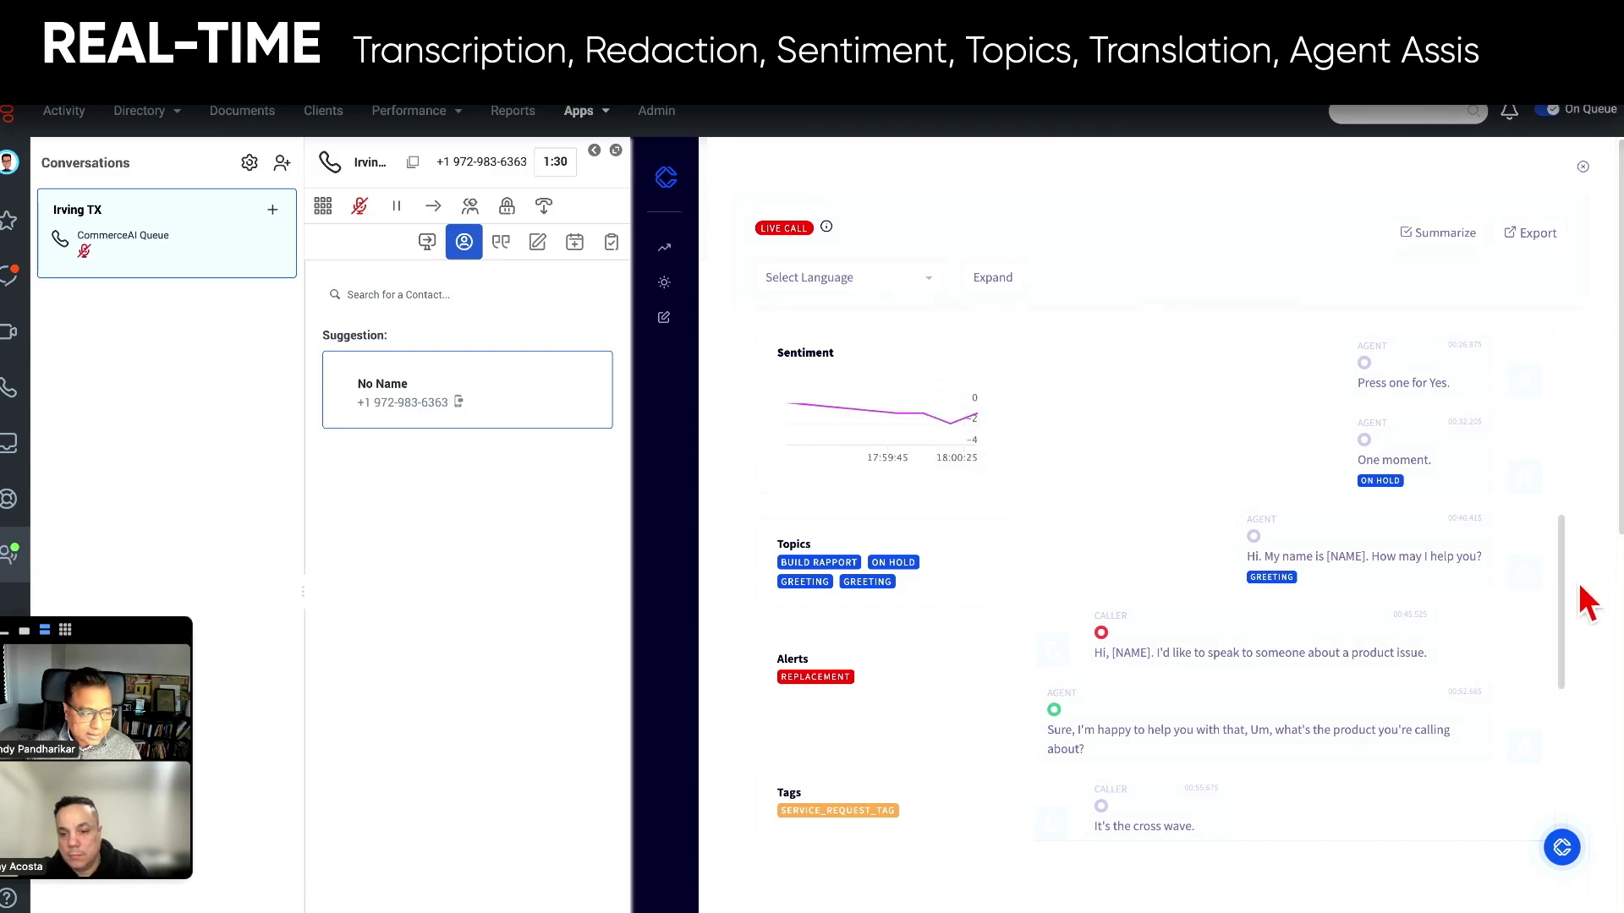
drag(1565, 605, 1582, 797)
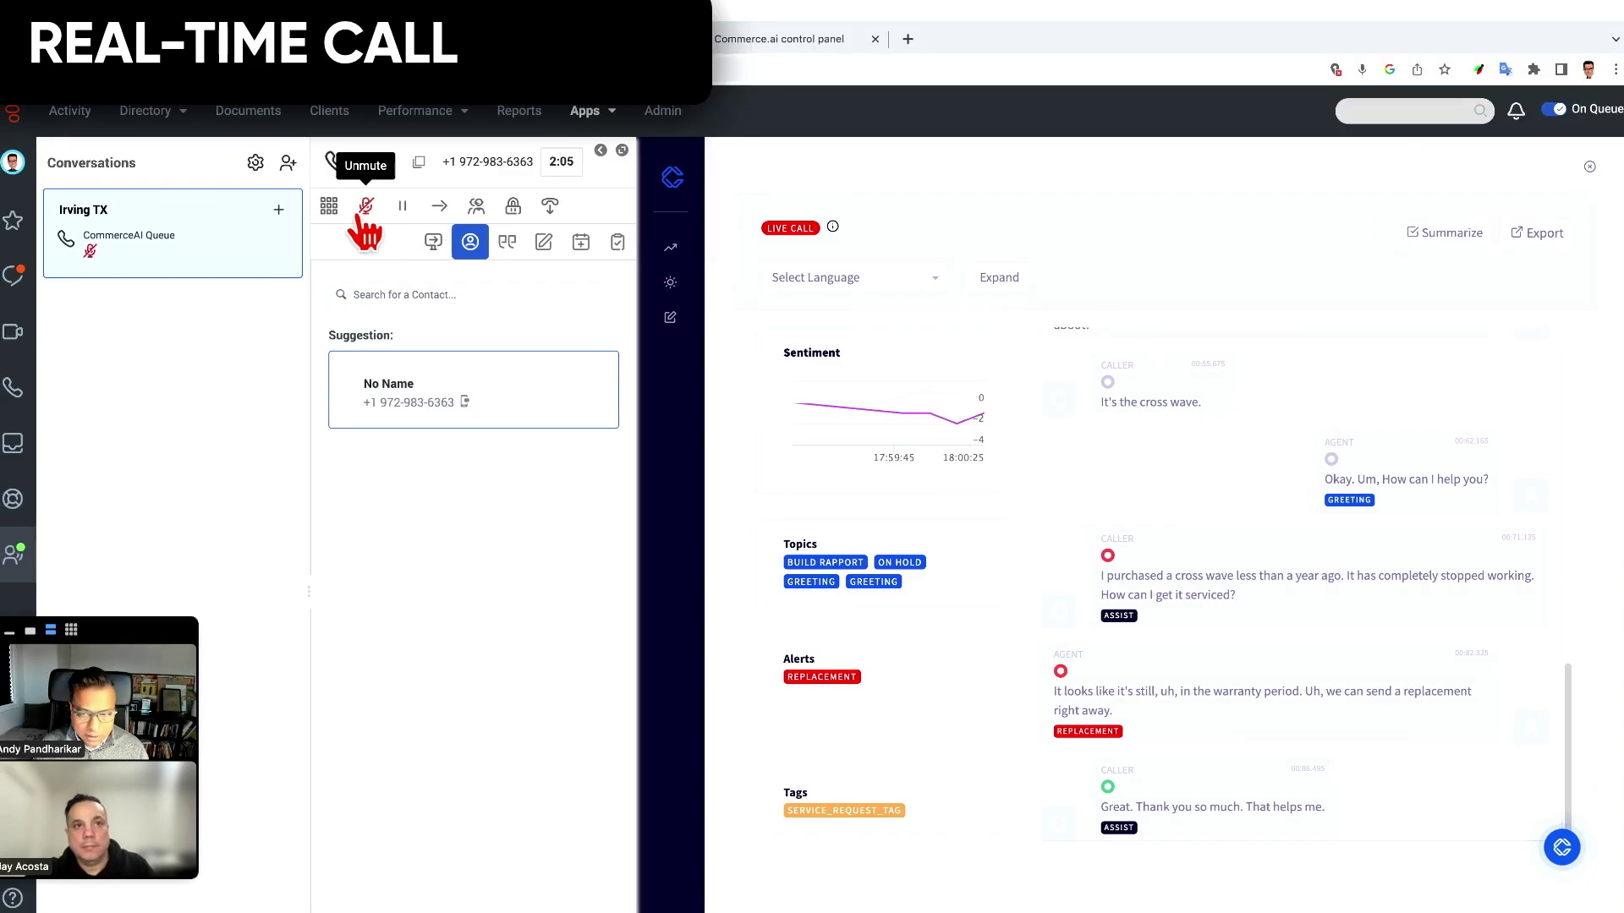
Step: Unmute twice to confirm the caller's address and ask about product use, re-muting after each reply
click(364, 217)
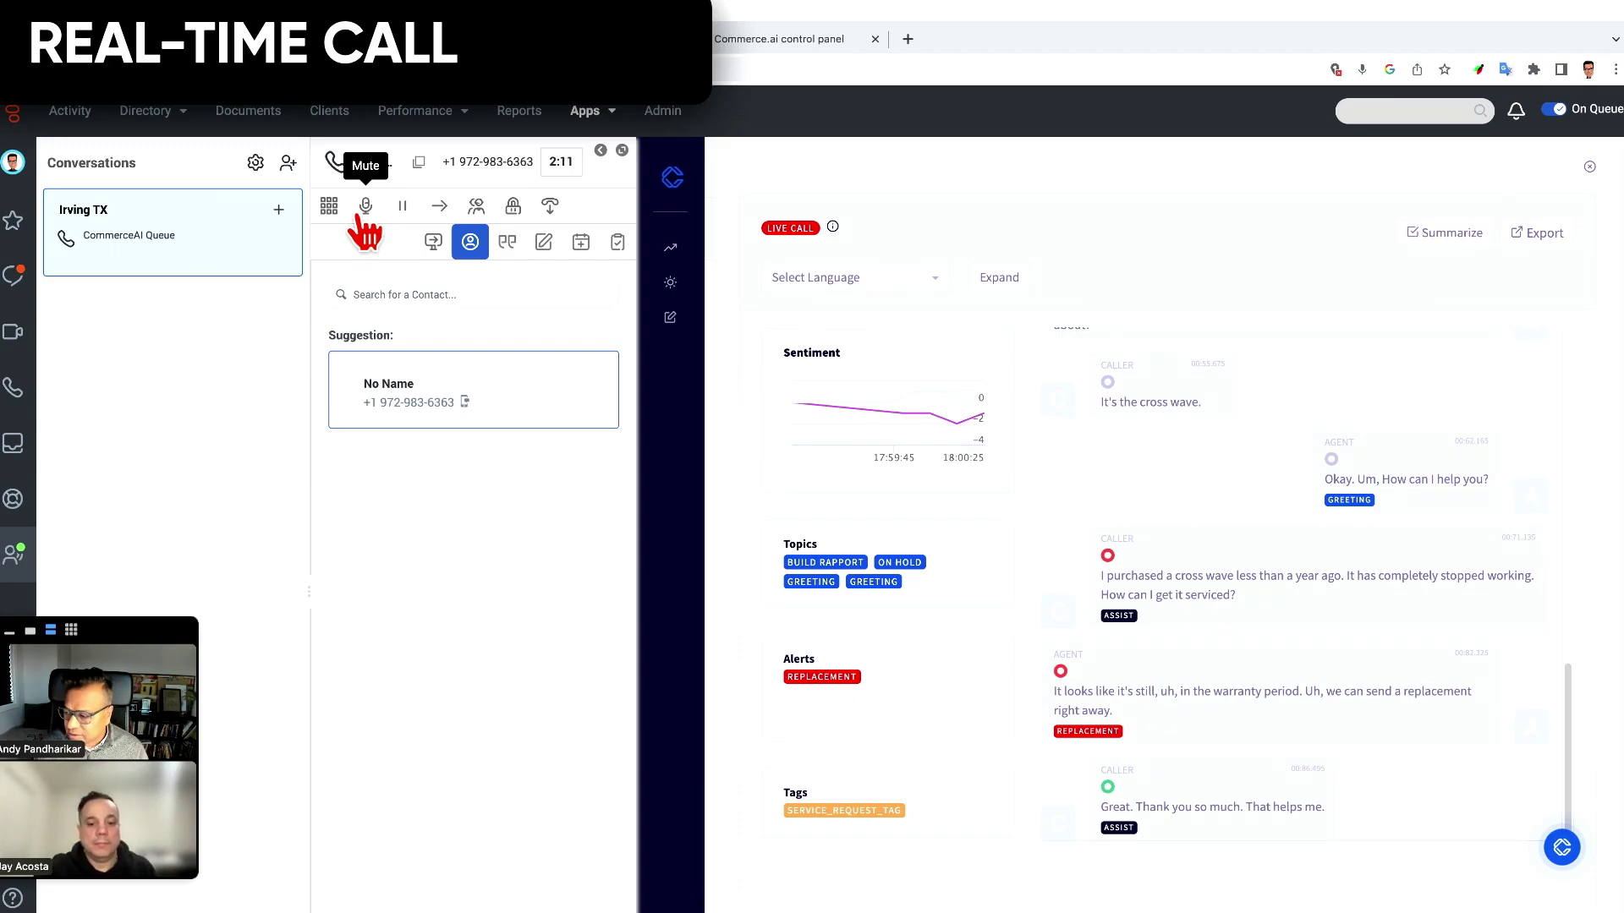
click(364, 217)
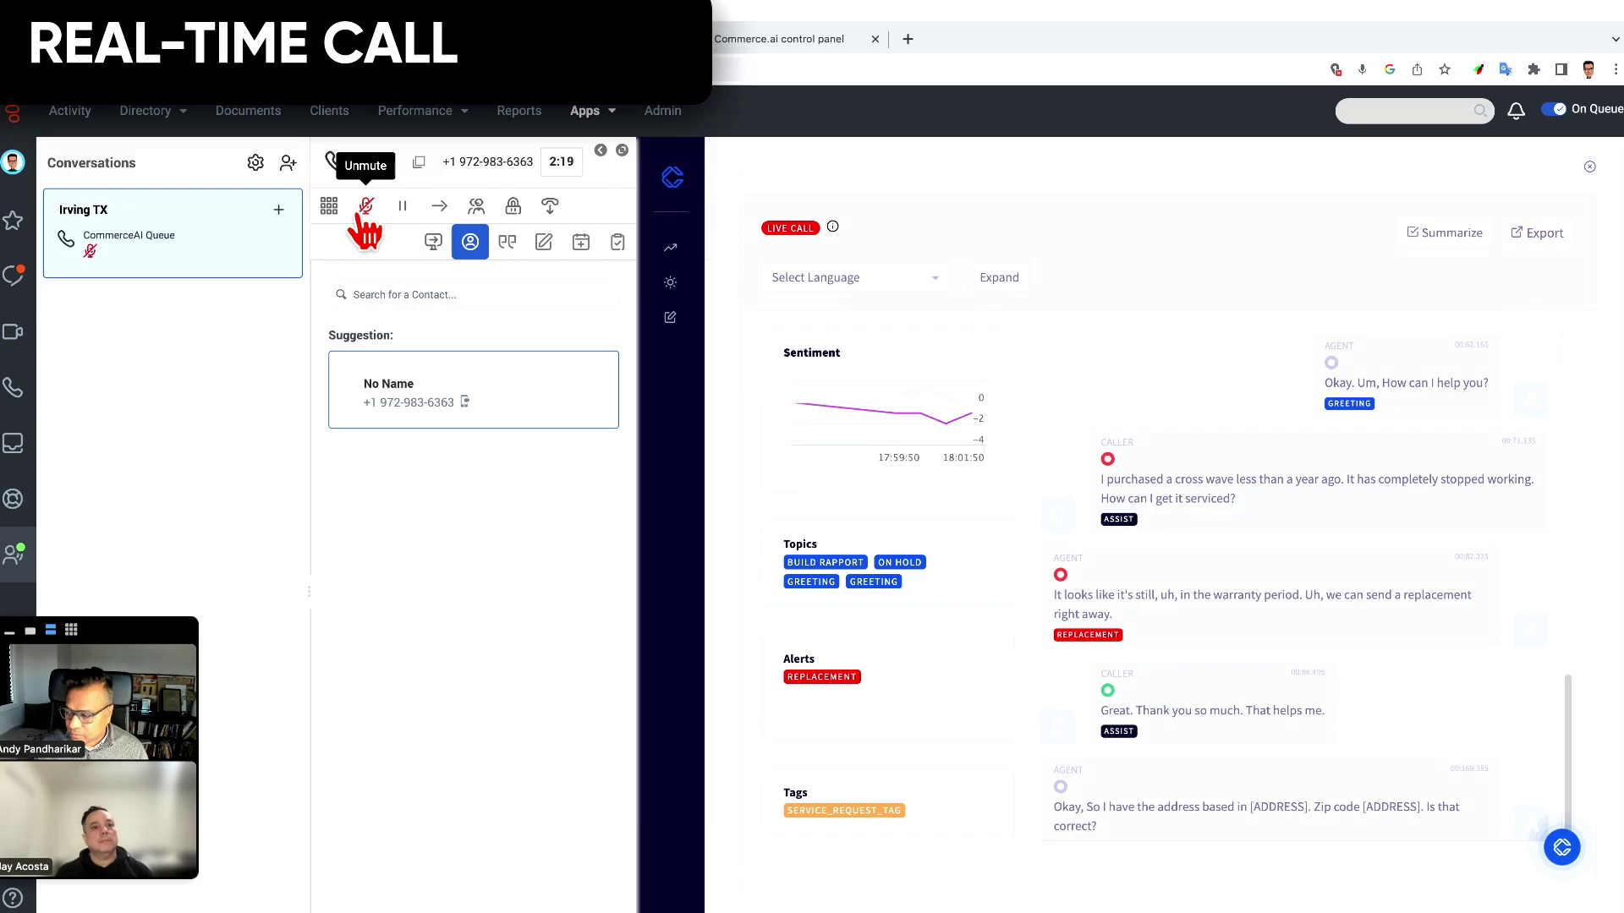
click(364, 216)
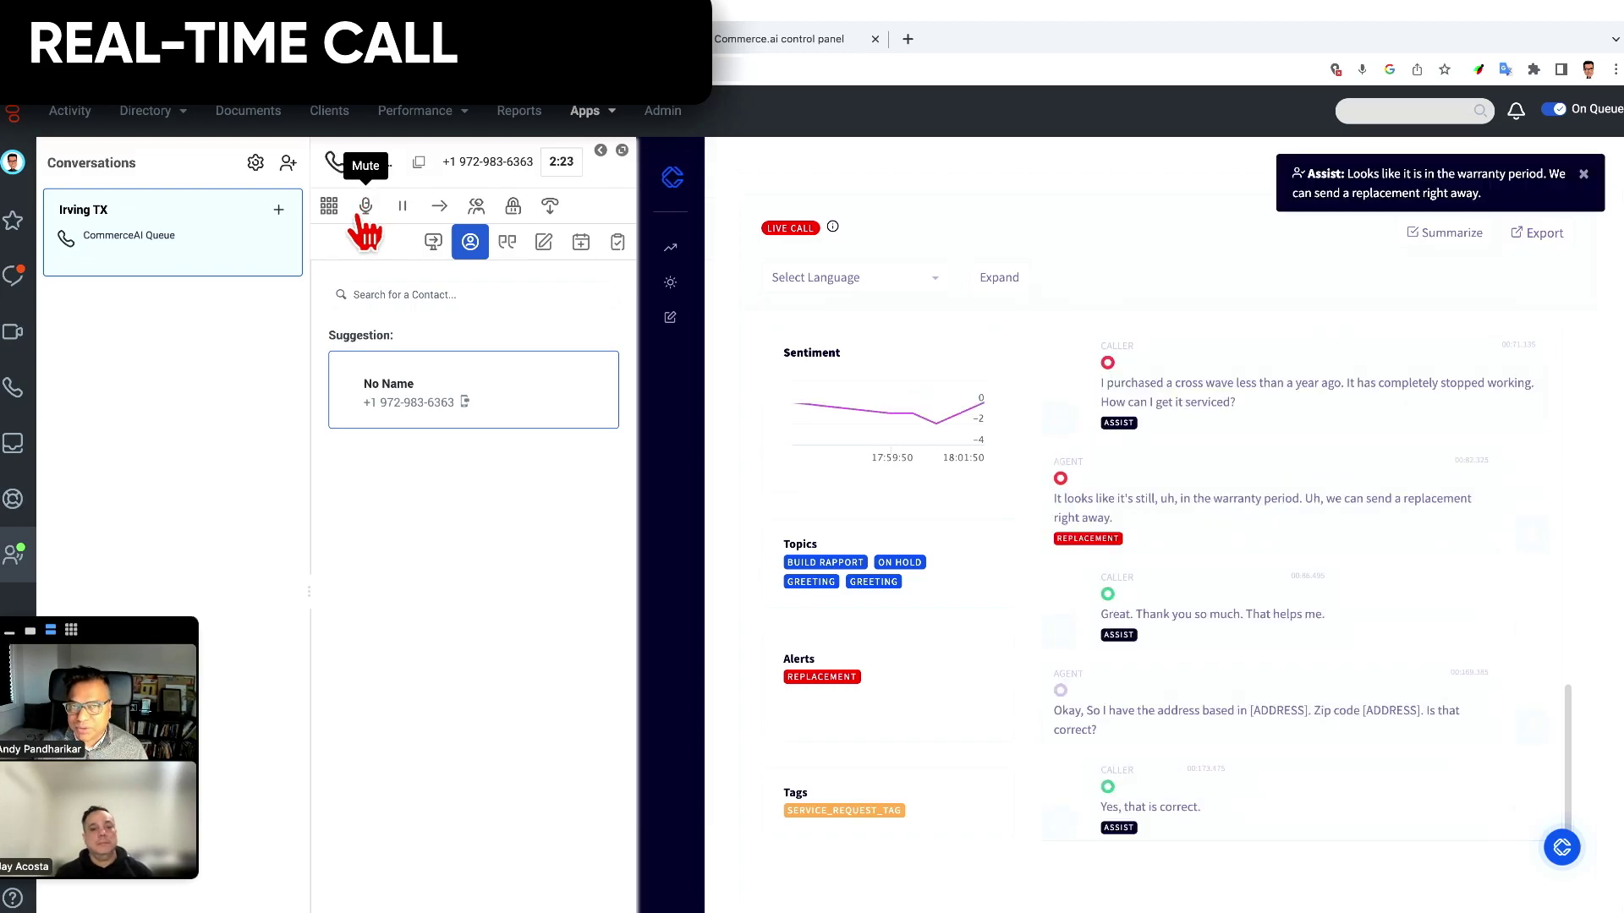
click(364, 216)
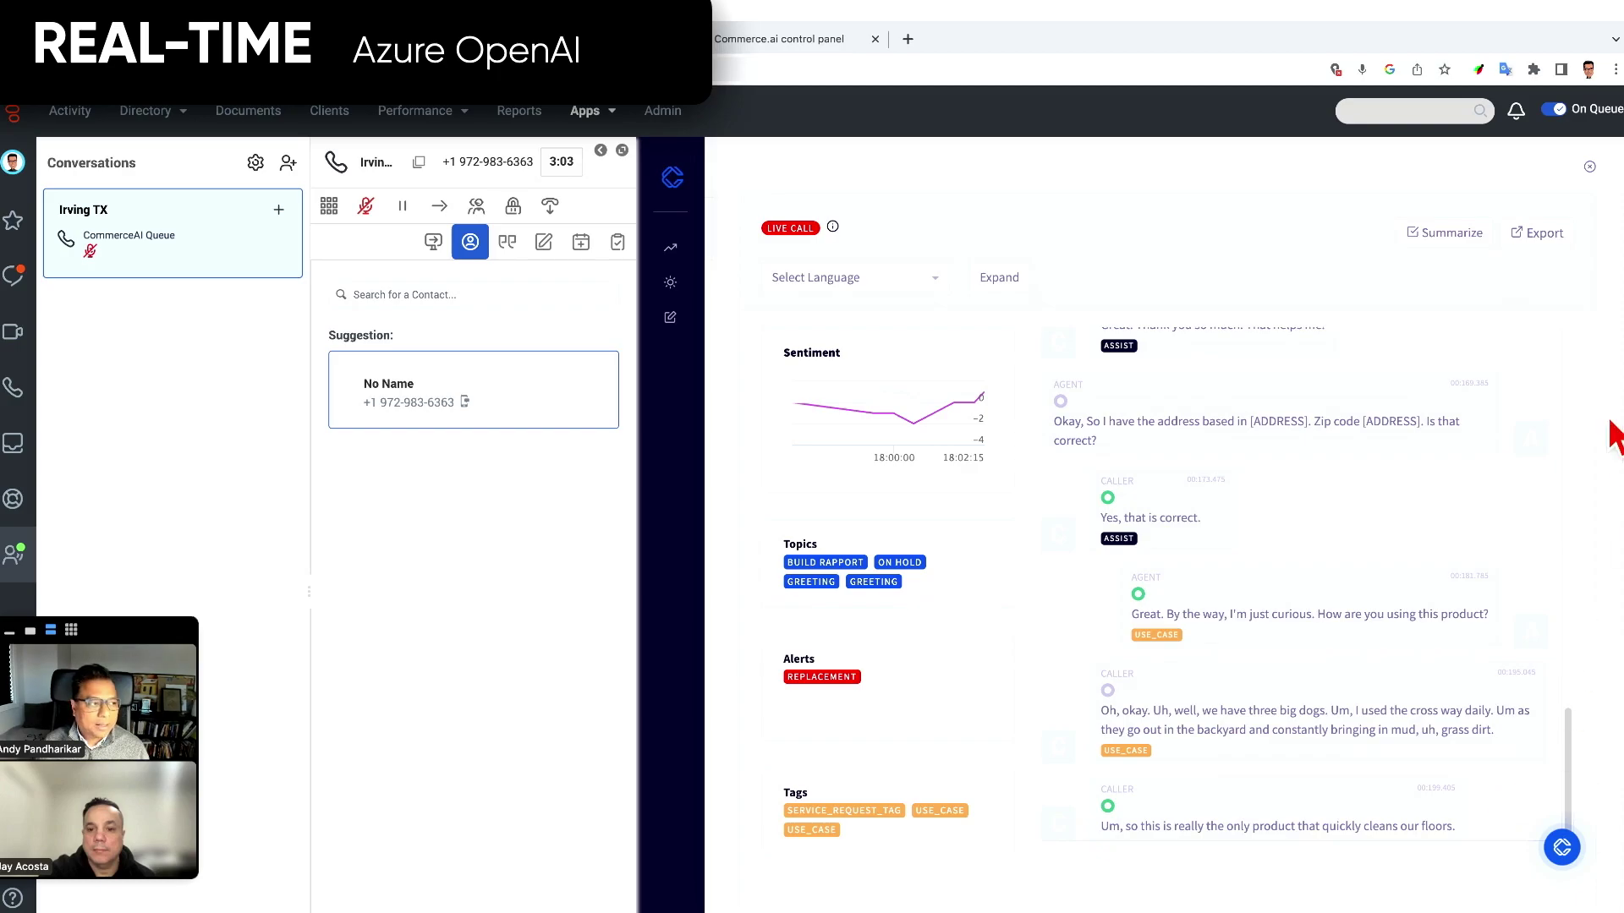
Step: Summarize the live call with Summary, Reason for Call and Next action items selected
click(1428, 241)
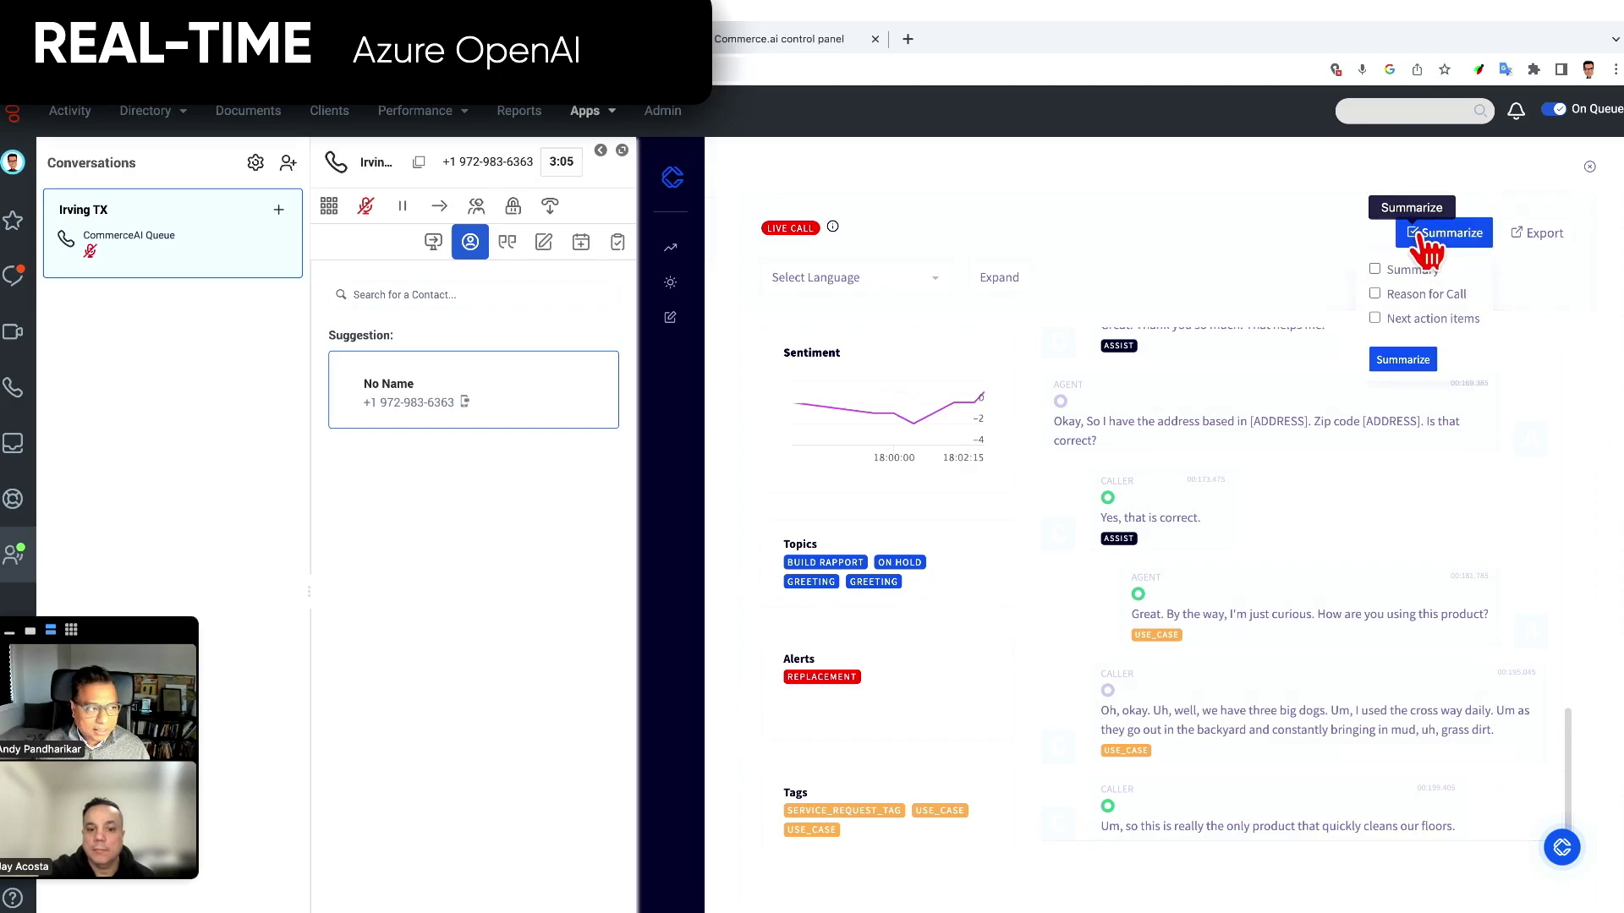
click(1374, 269)
click(1374, 293)
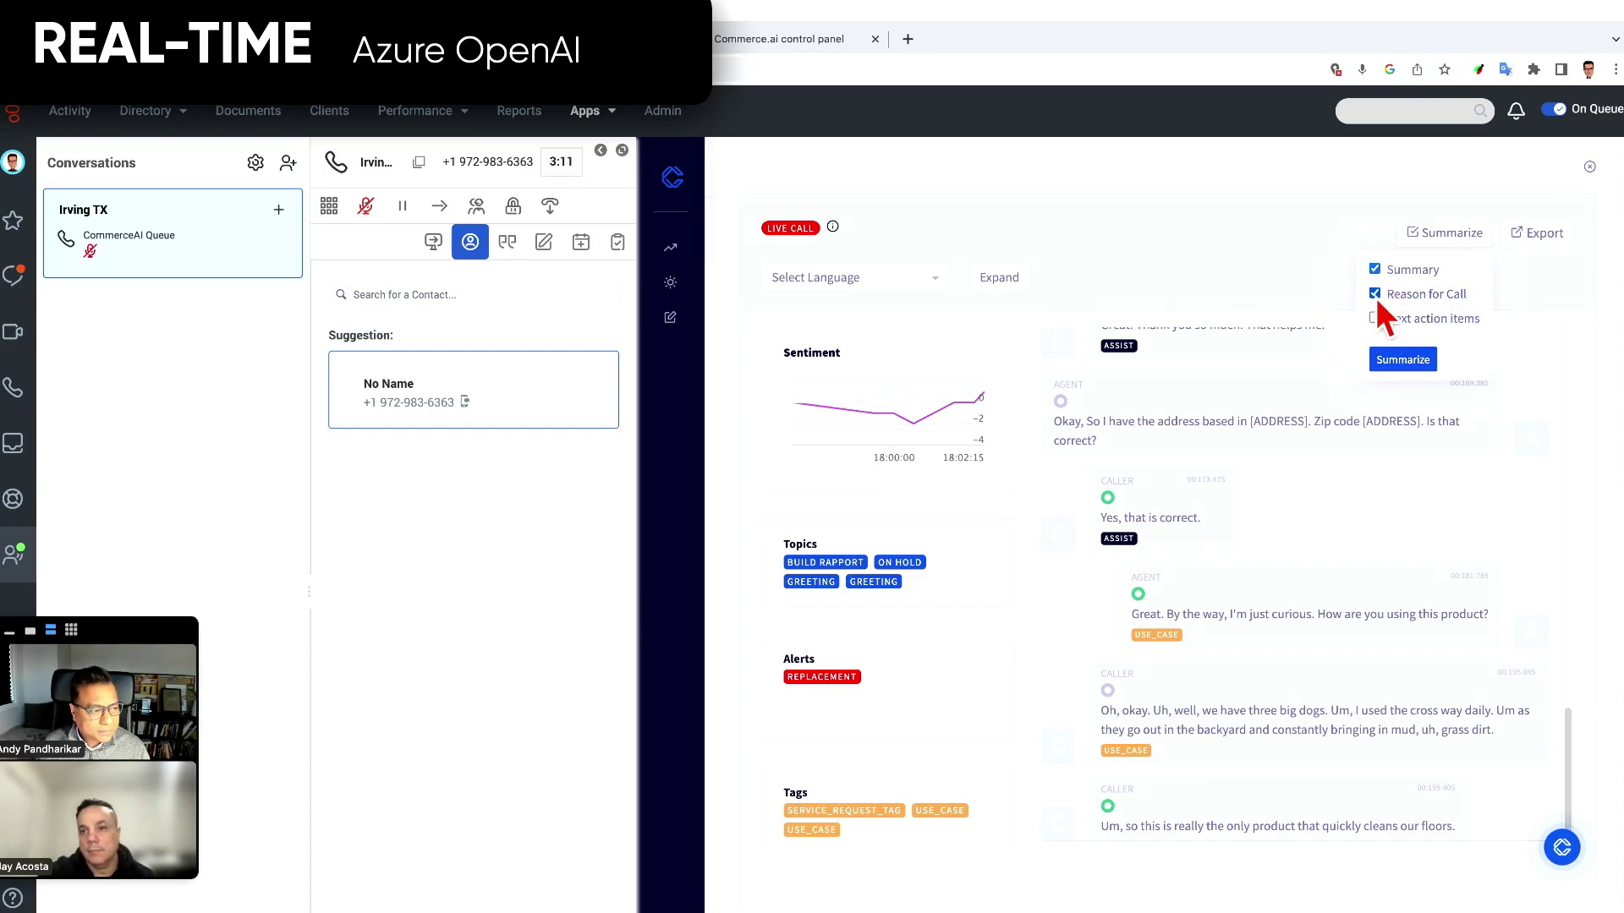
click(1374, 318)
click(1401, 359)
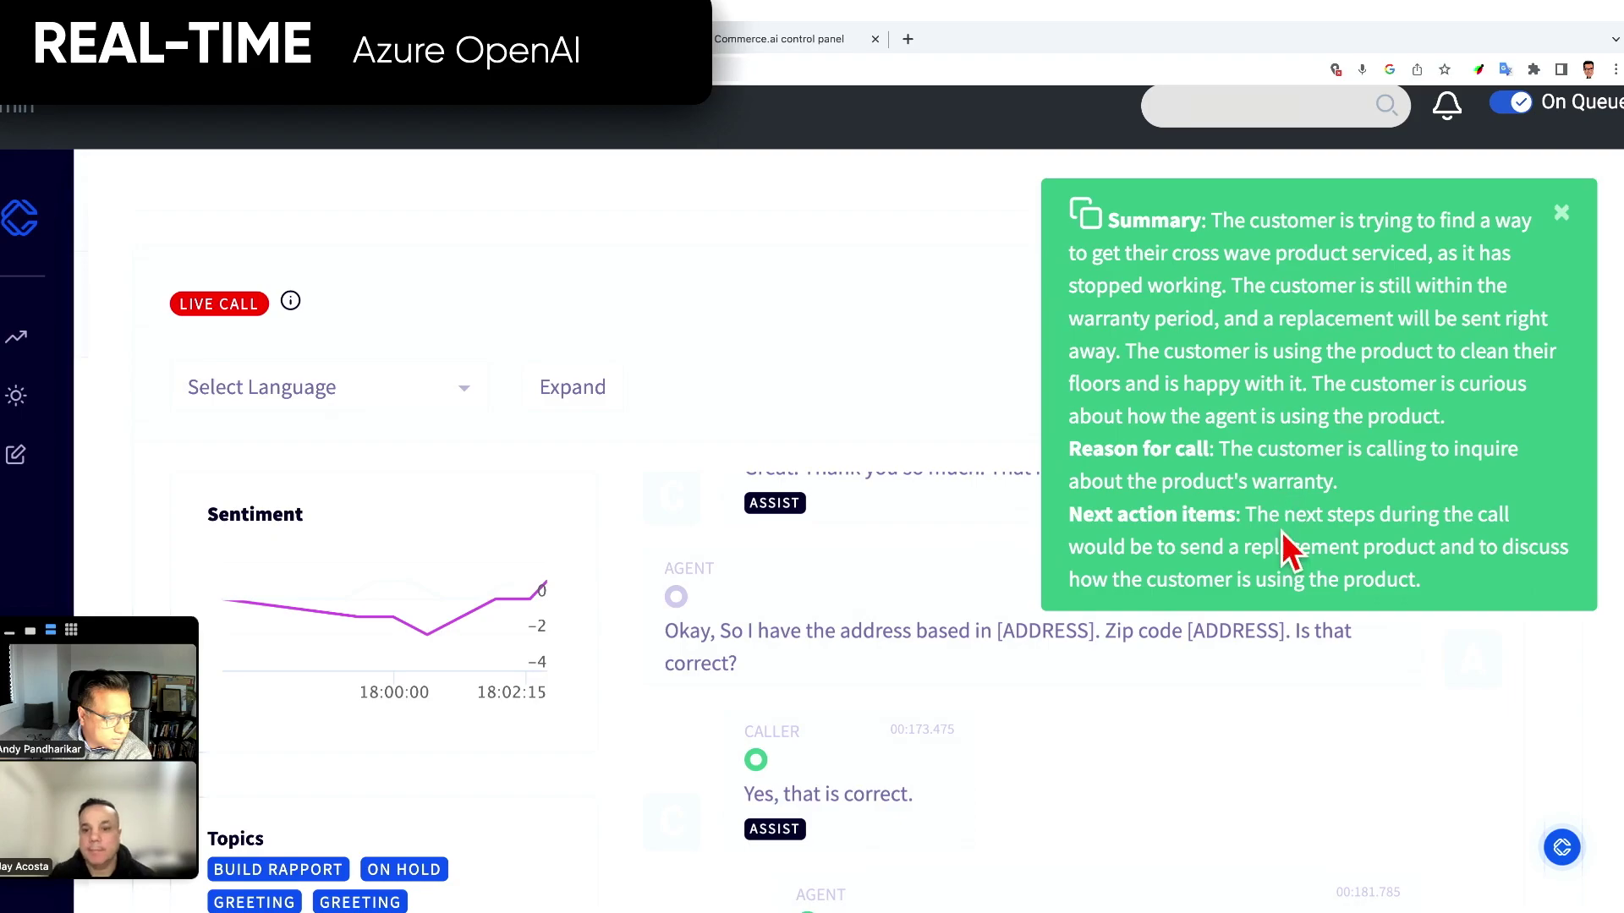
Step: Reset the page zoom and show the Export destinations for the Dynamics 365 case
key(ctrl+0)
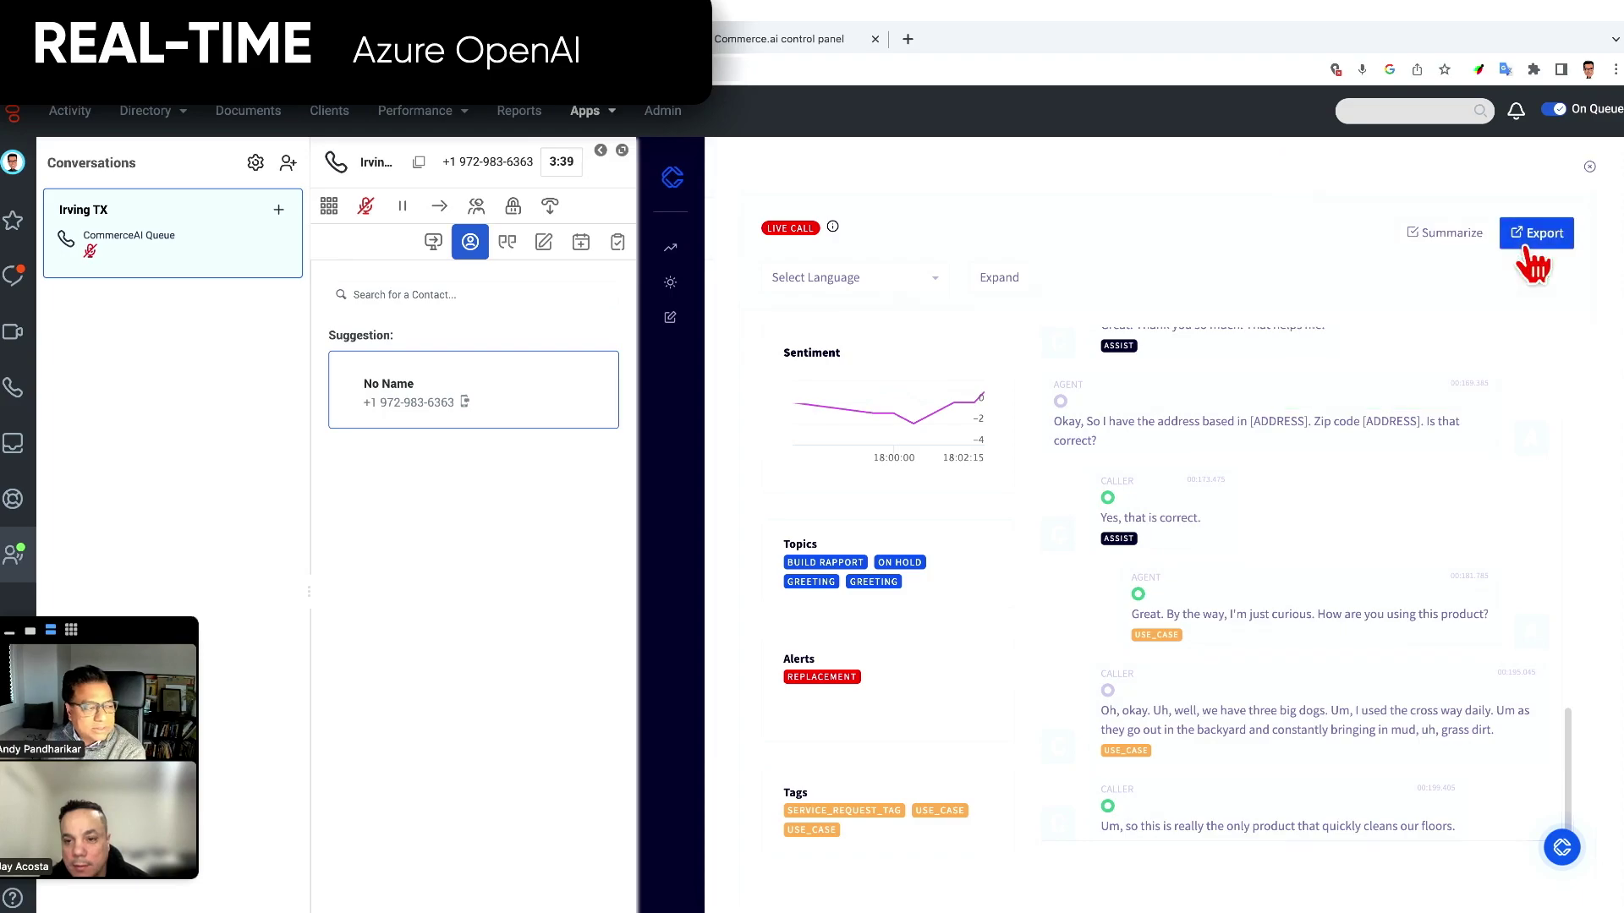
click(1535, 241)
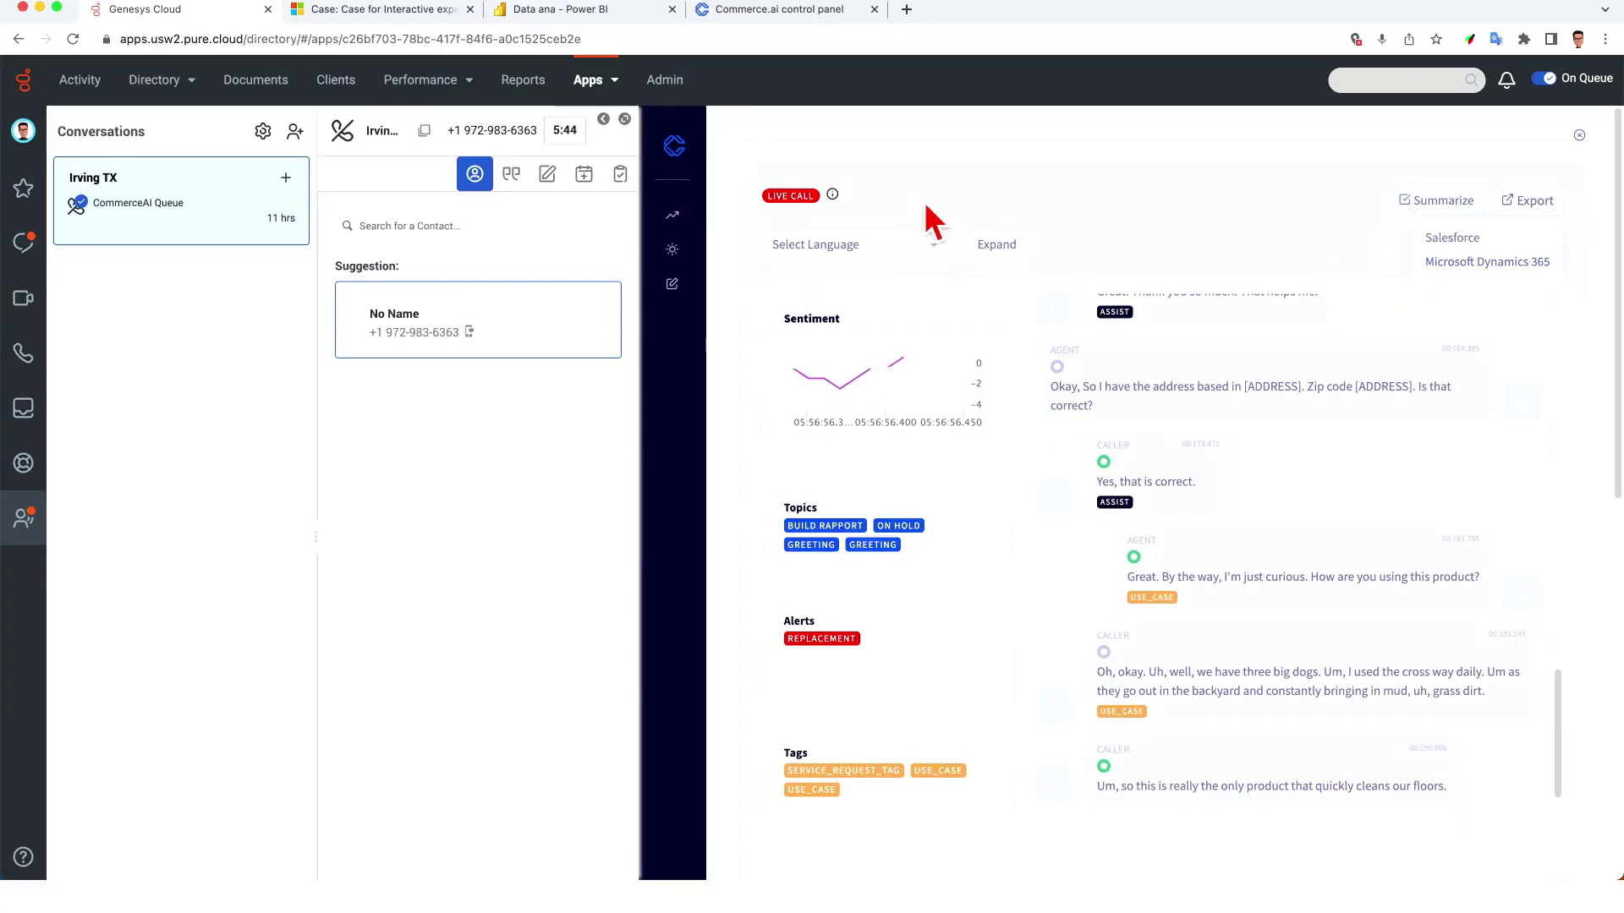
click(398, 9)
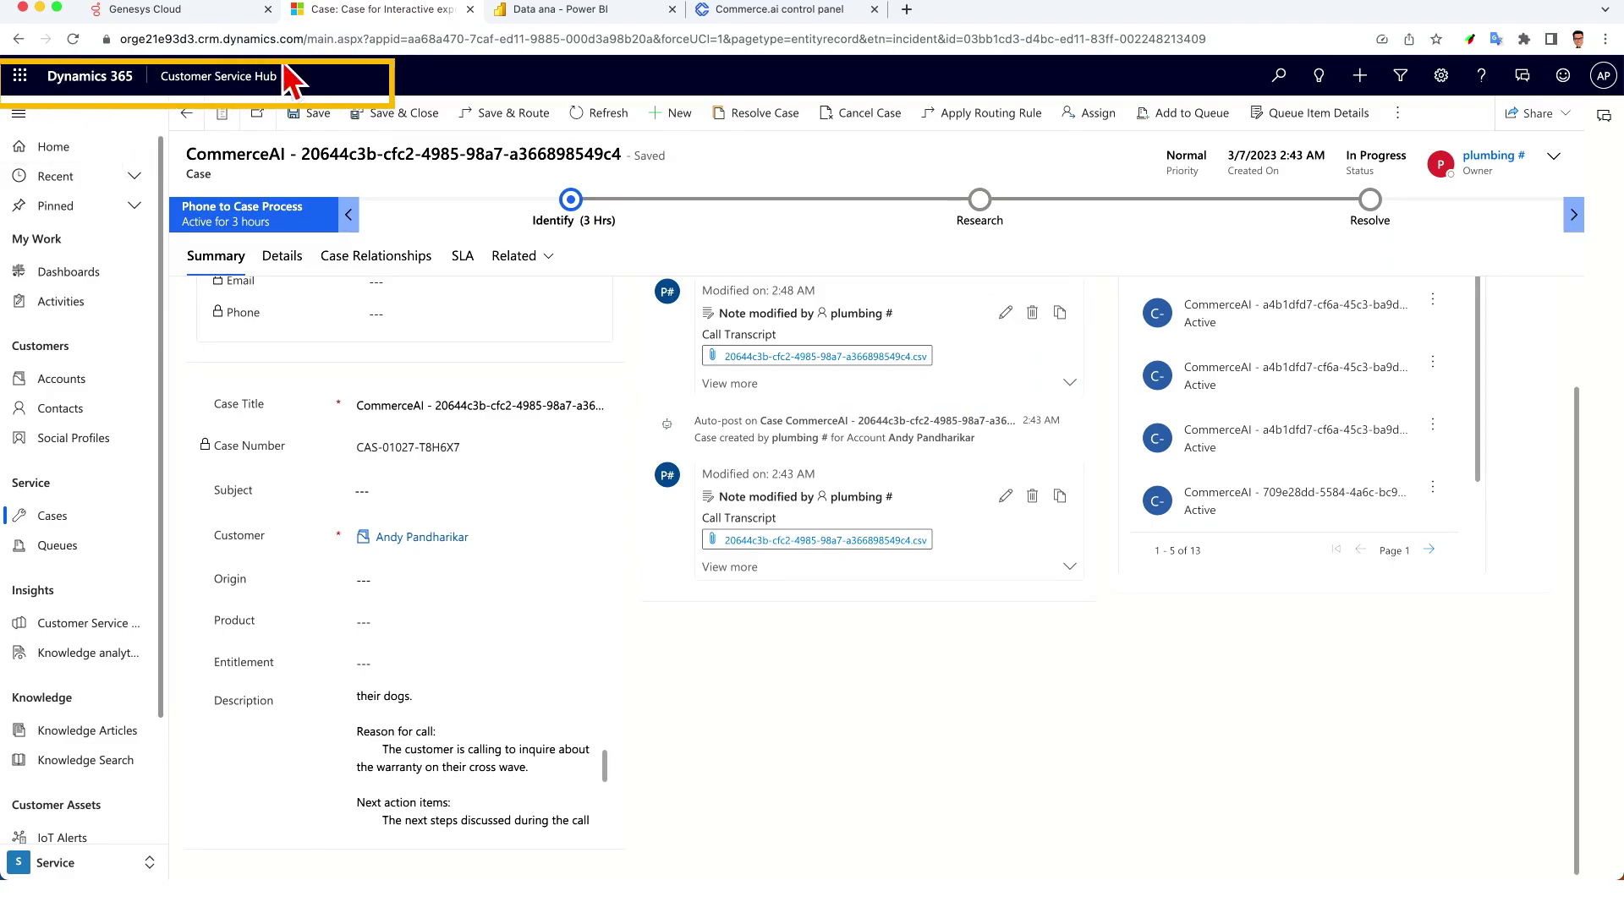
Step: Highlight the Summary, Reason for call and Next action items text in the case Description
drag(606, 761, 601, 696)
drag(453, 698, 347, 701)
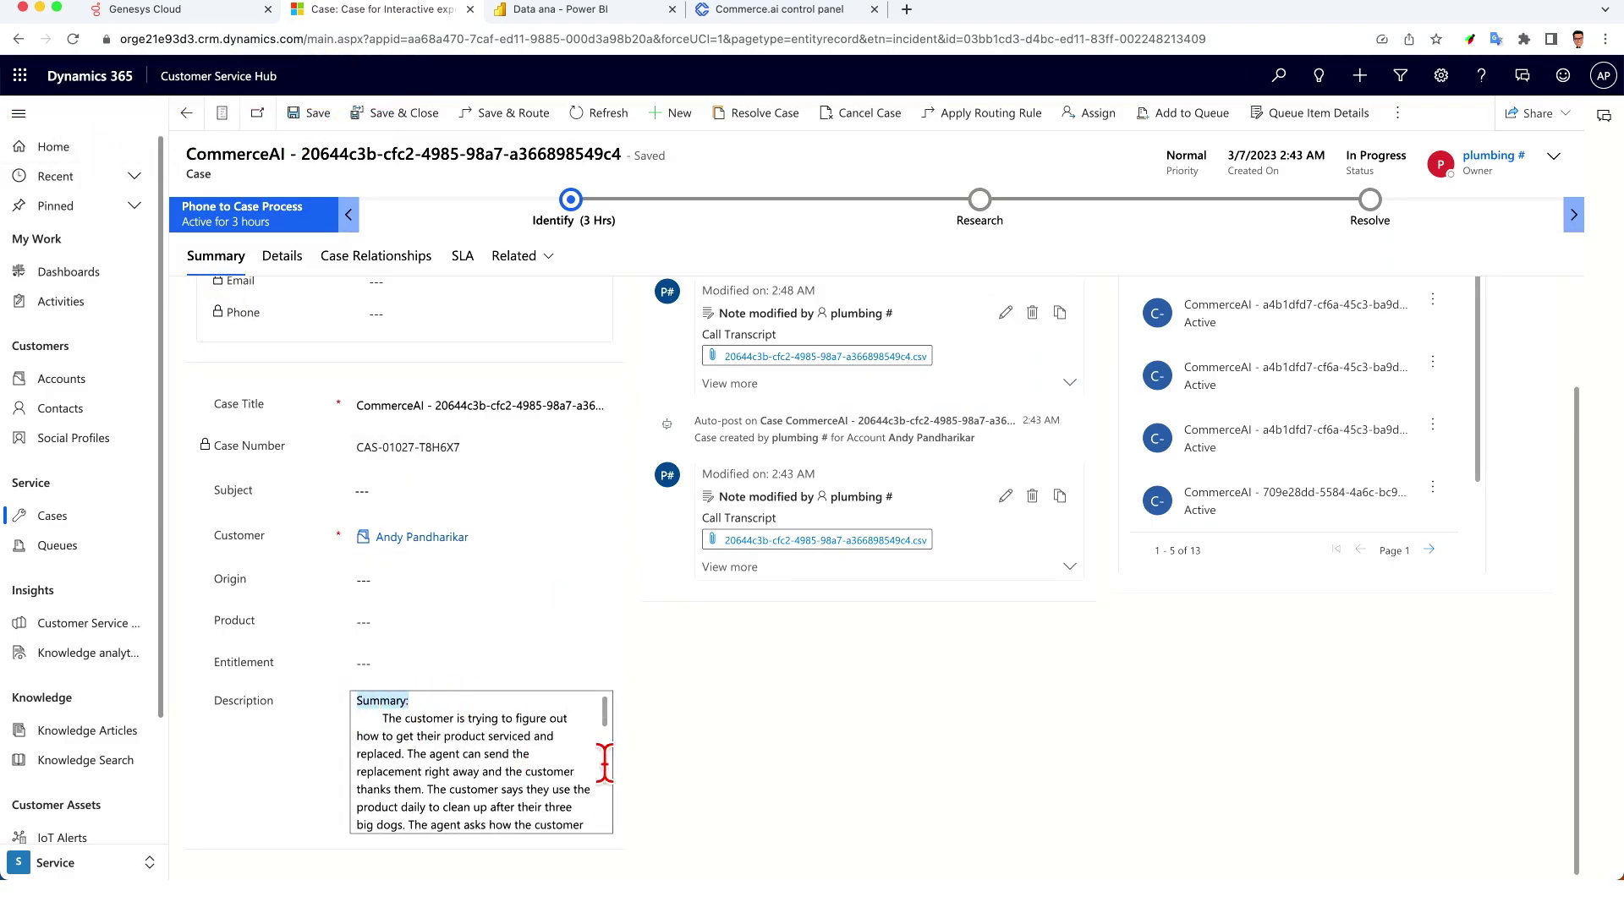
drag(606, 723, 605, 772)
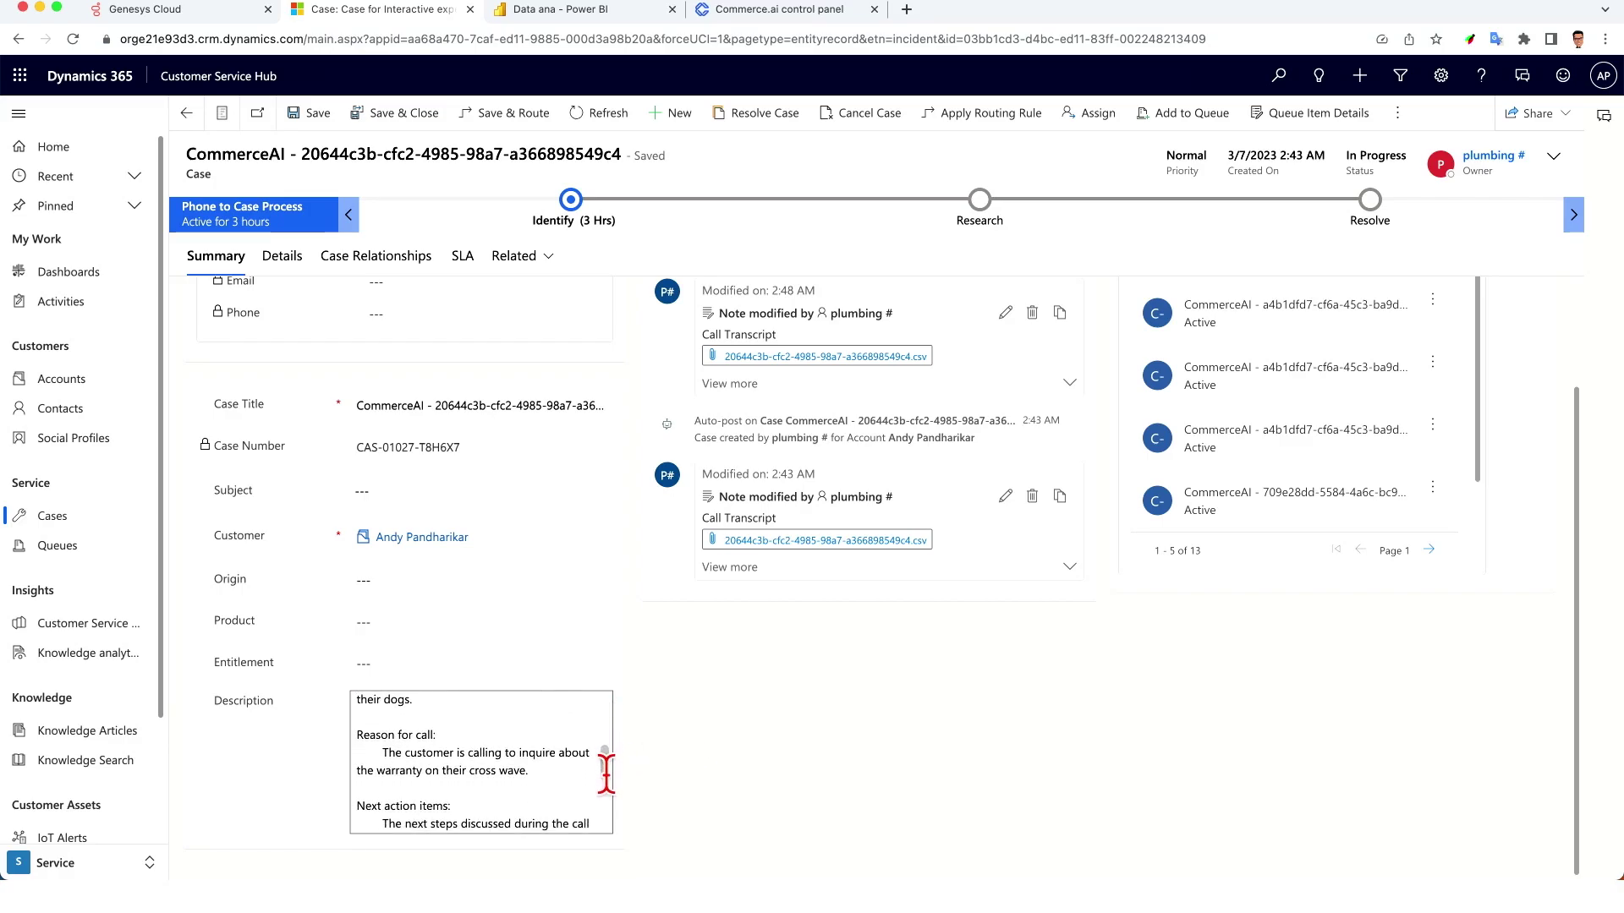
drag(457, 736, 340, 740)
drag(453, 806, 352, 807)
click(534, 11)
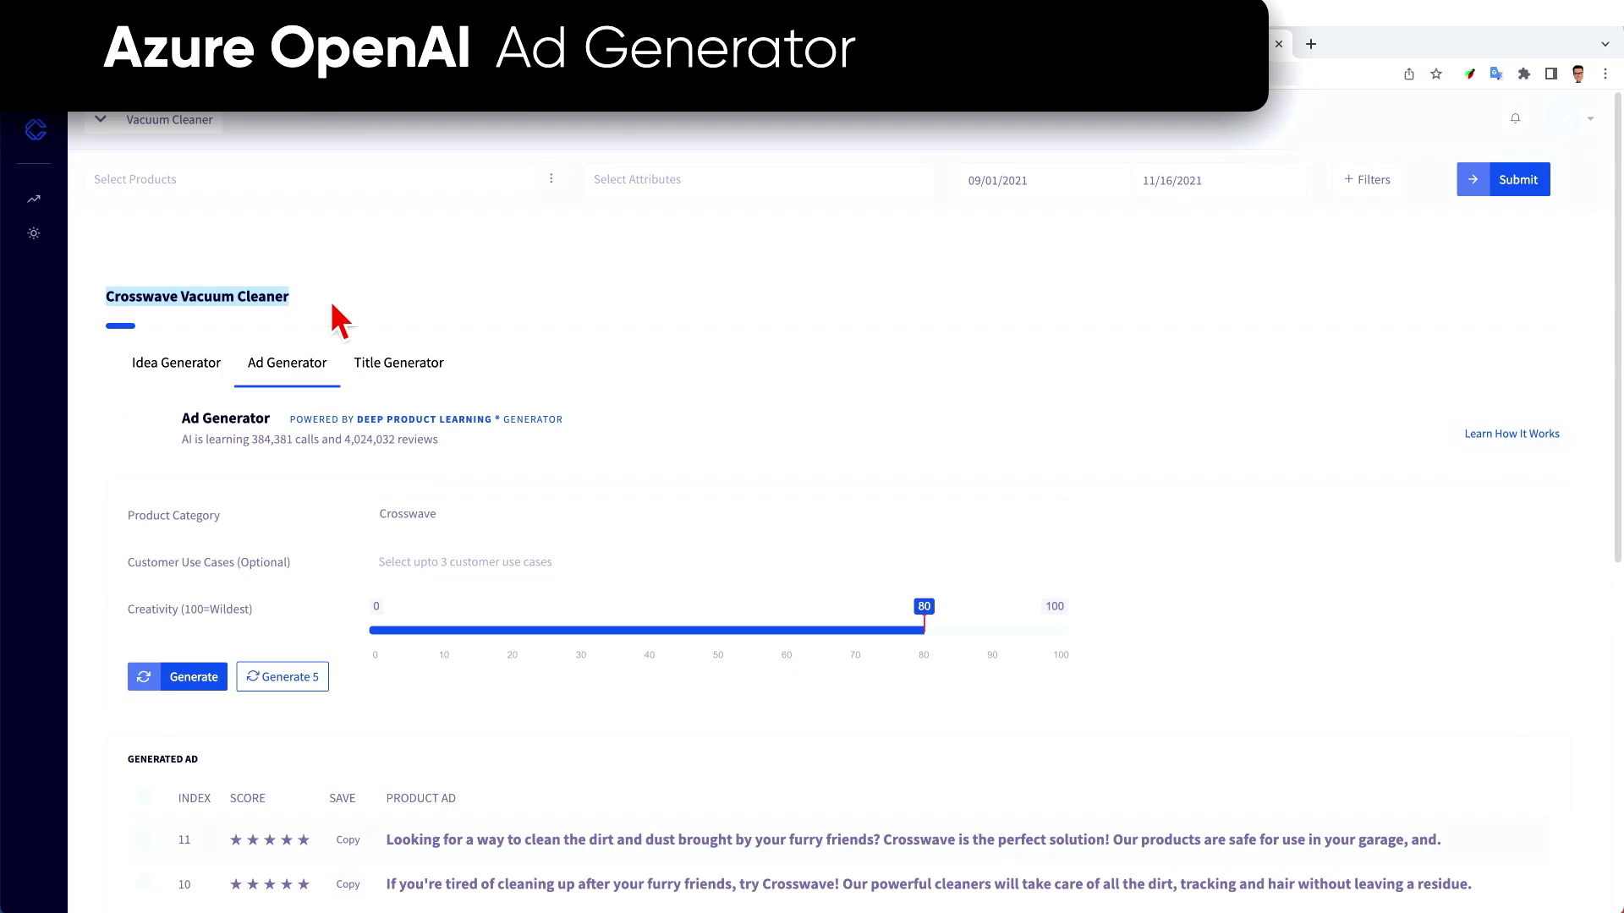
Step: Choose 'use it in garage' and 'clean the dirt brought by the dogs' under Customer Use Cases
click(409, 326)
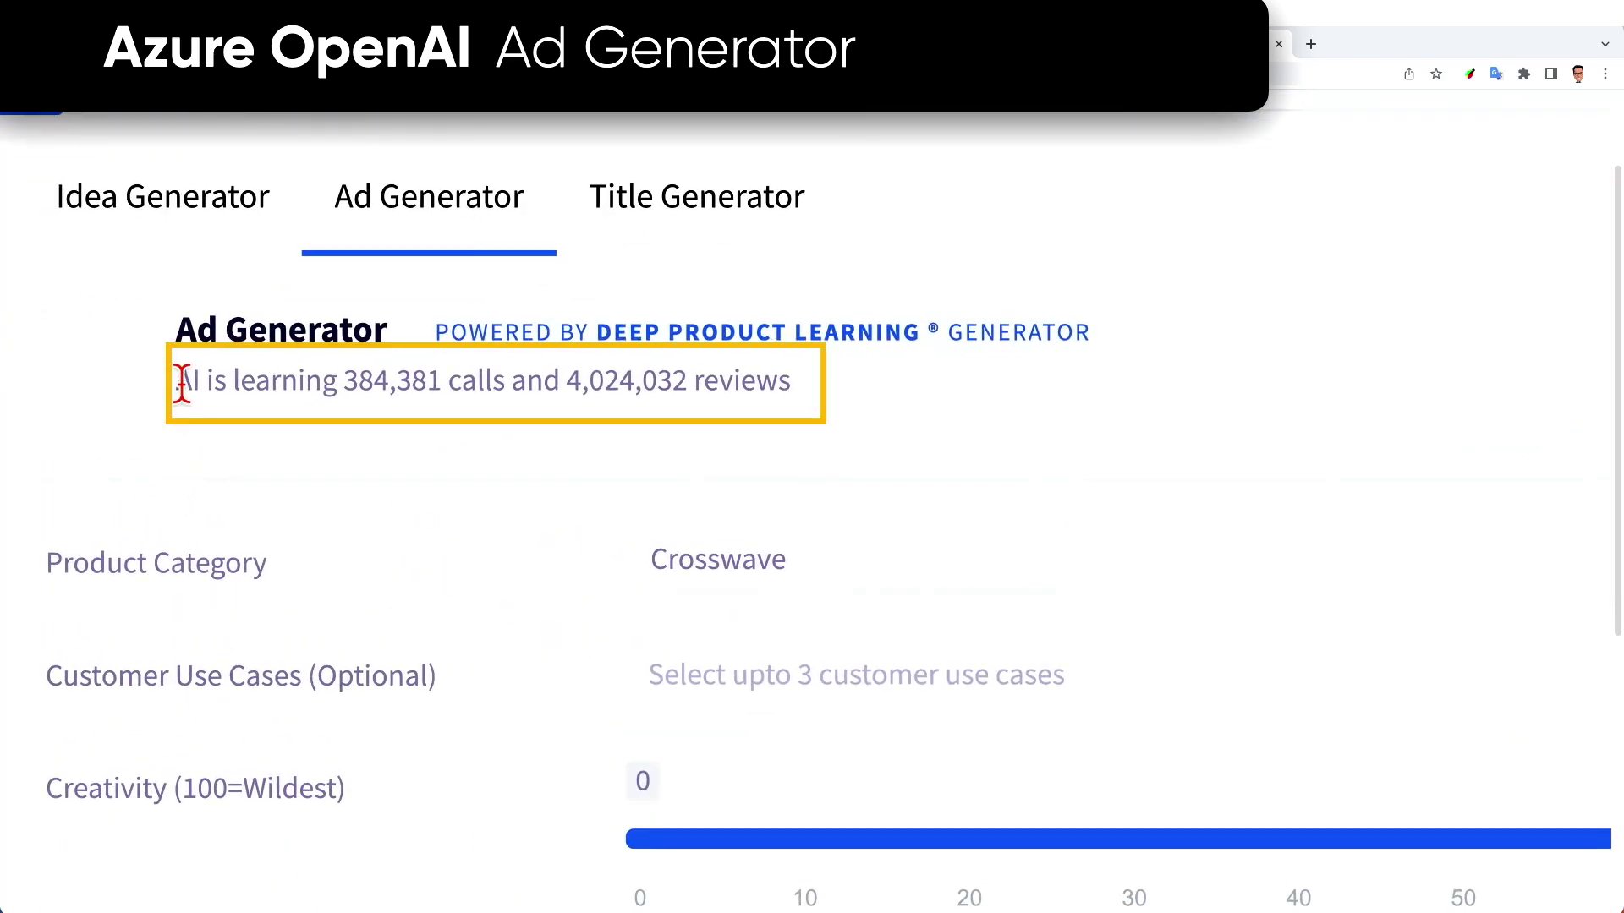
drag(177, 382, 642, 425)
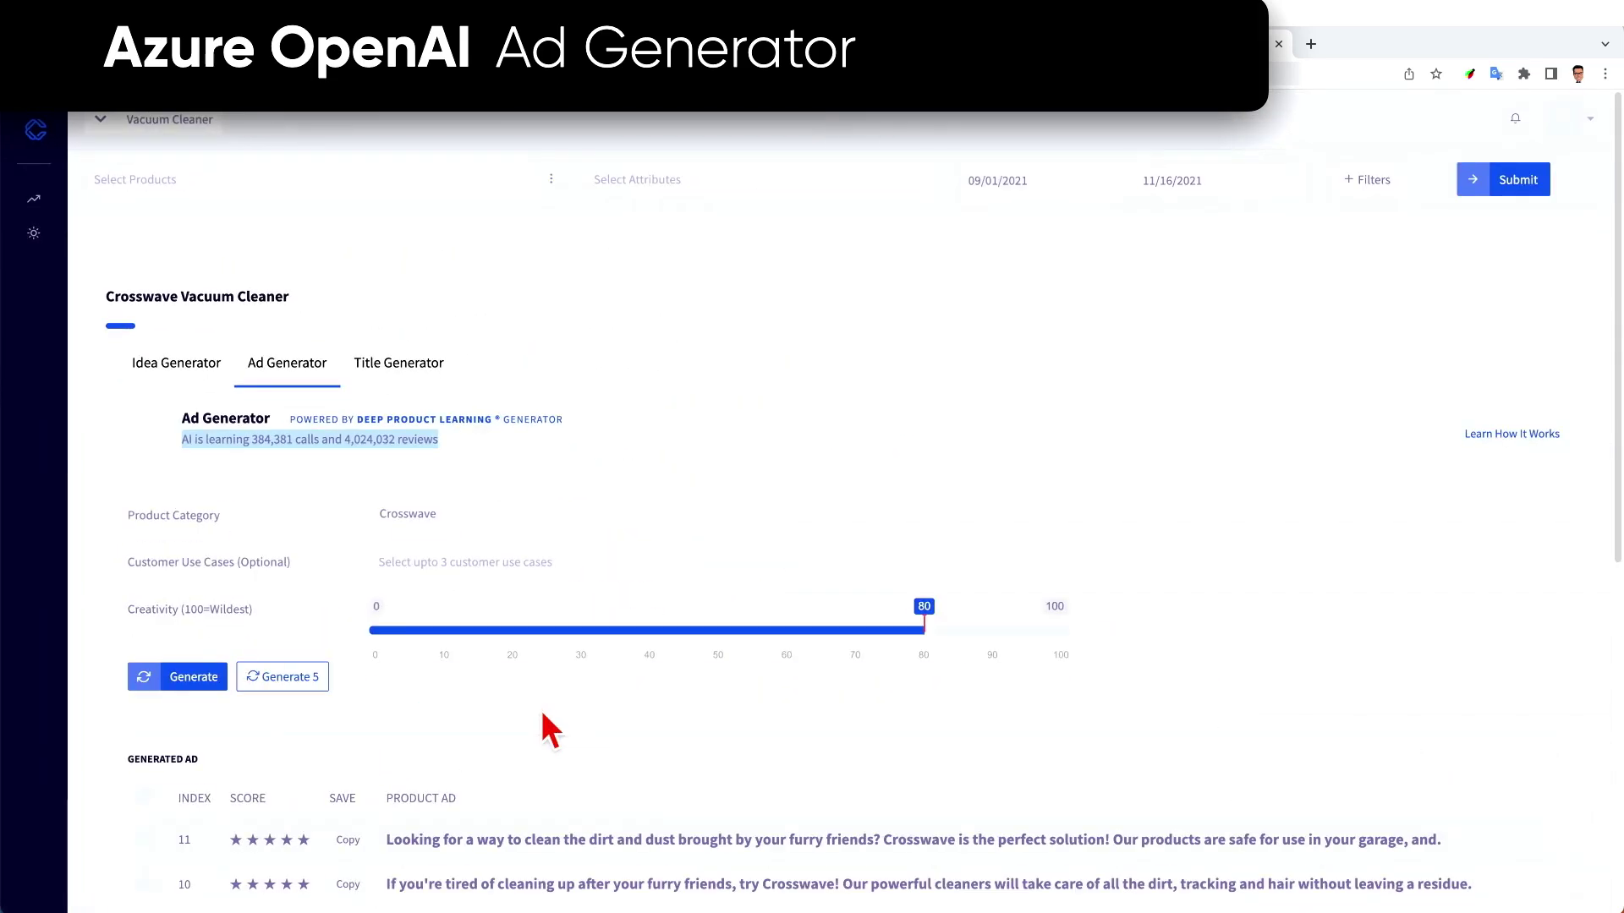
click(493, 561)
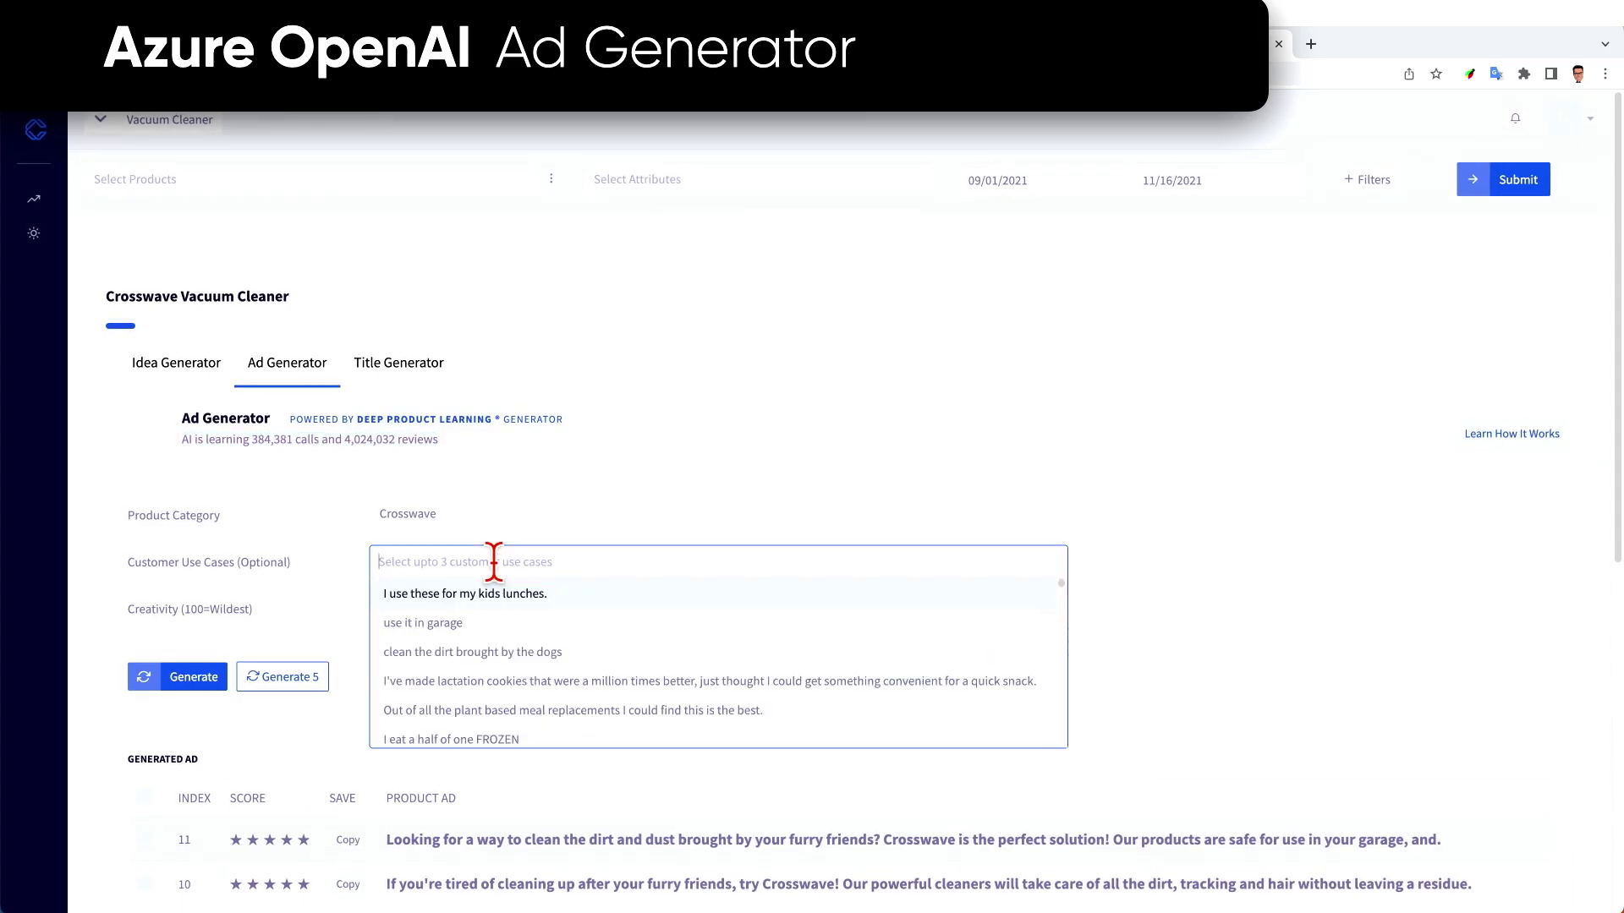
click(482, 624)
click(525, 561)
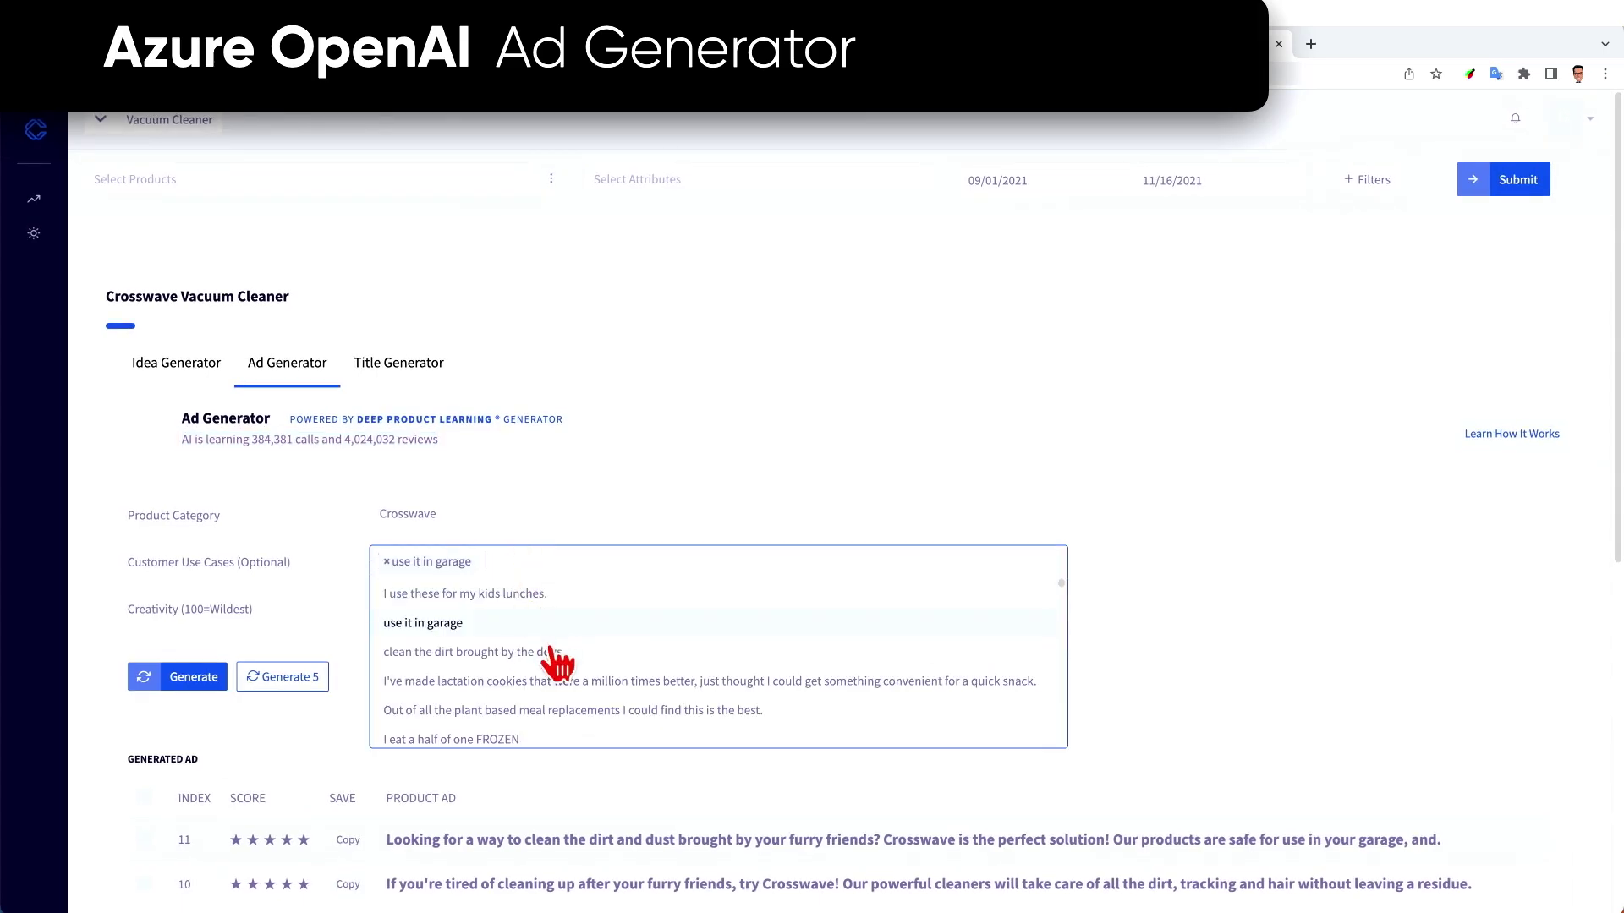
click(548, 653)
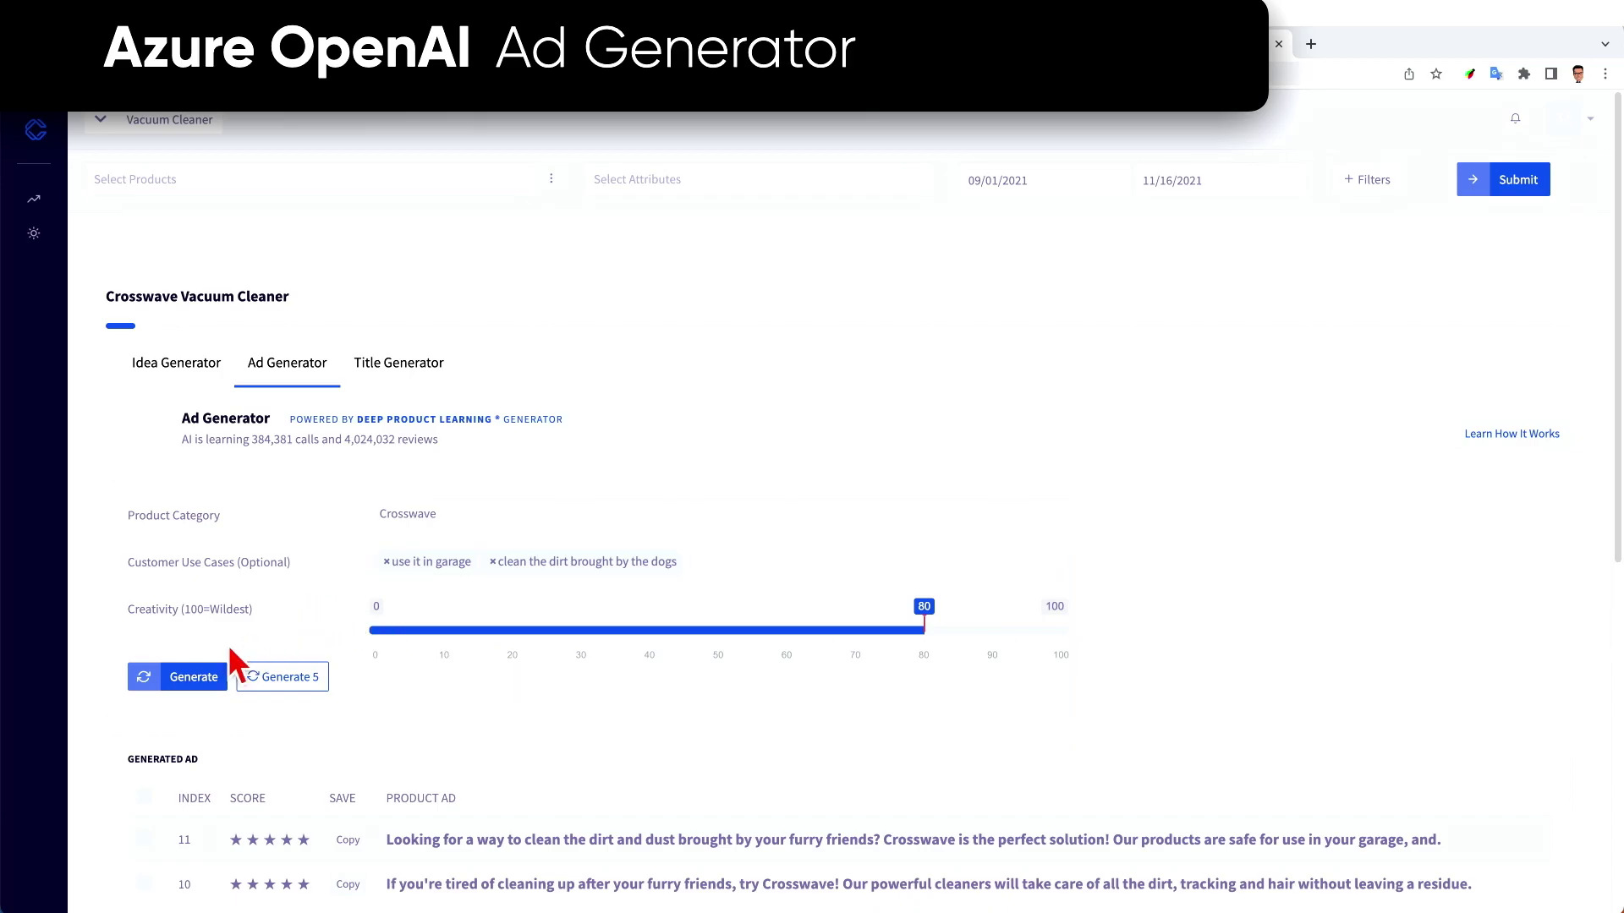
Step: Generate Crosswave ads three times with both use cases, adding ads 12 and 13 atop the list
click(219, 687)
scroll(221, 693, down, 3)
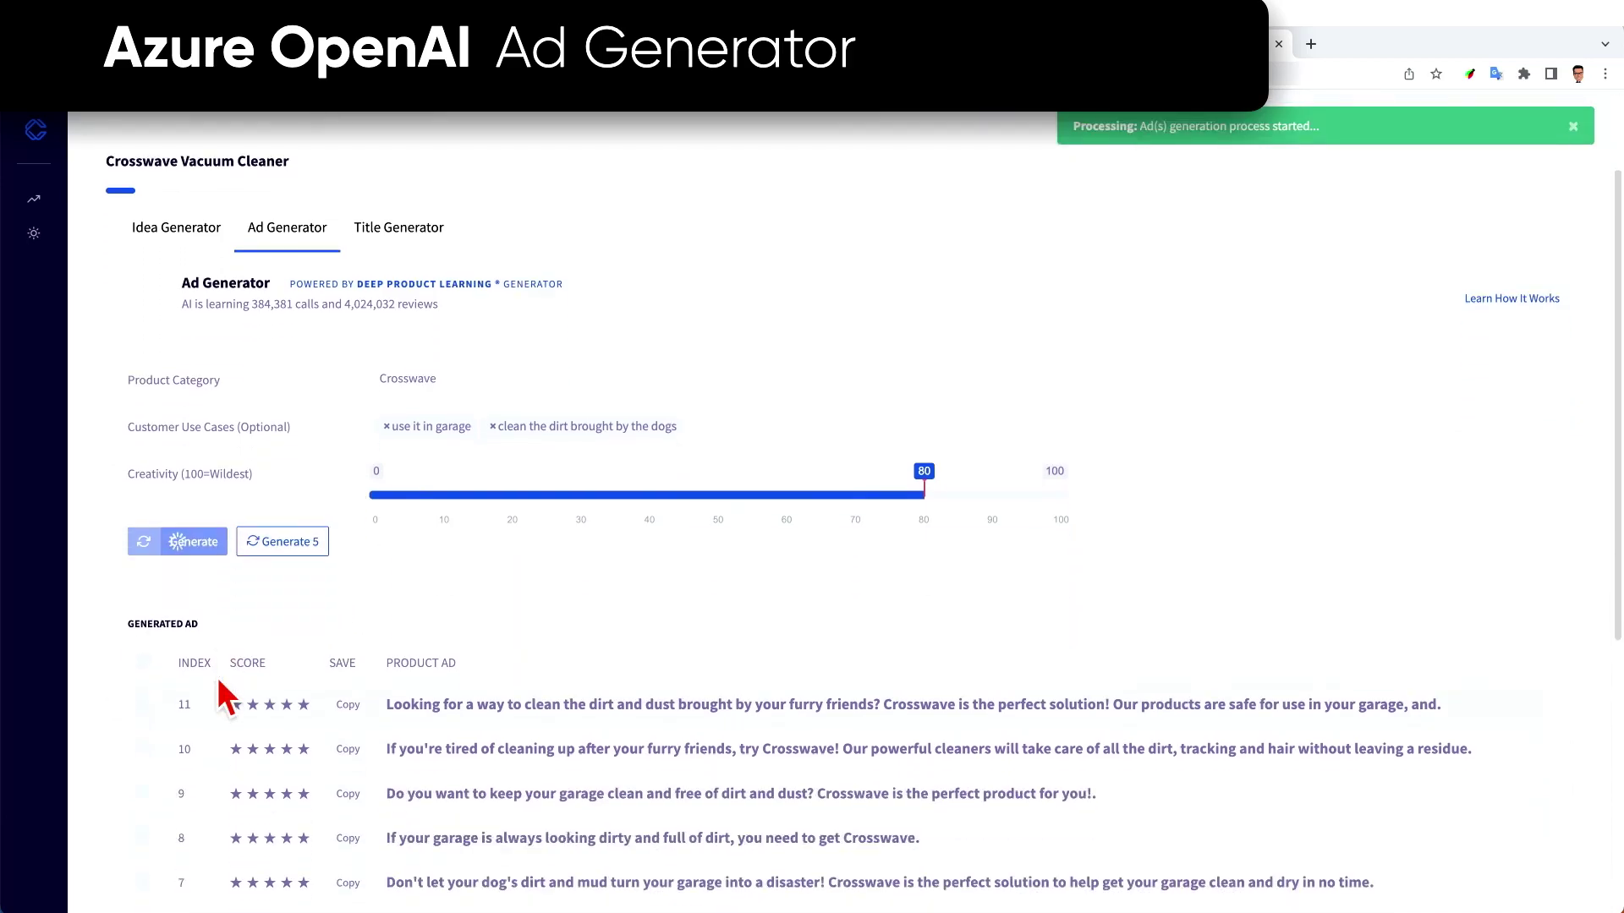
scroll(223, 683, down, 1)
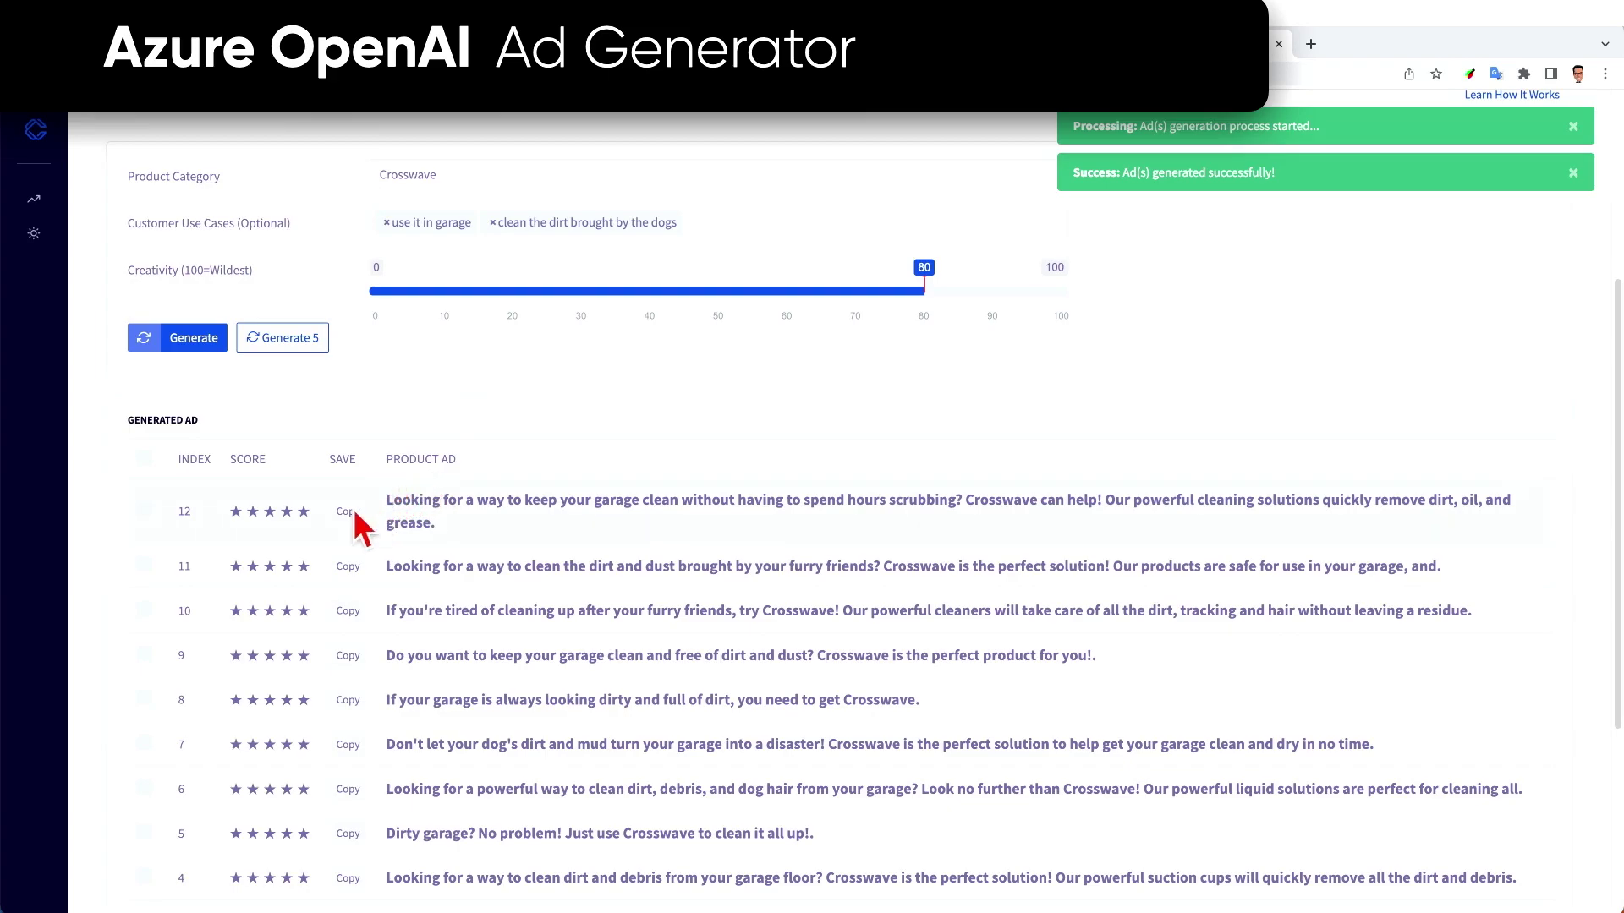
click(203, 343)
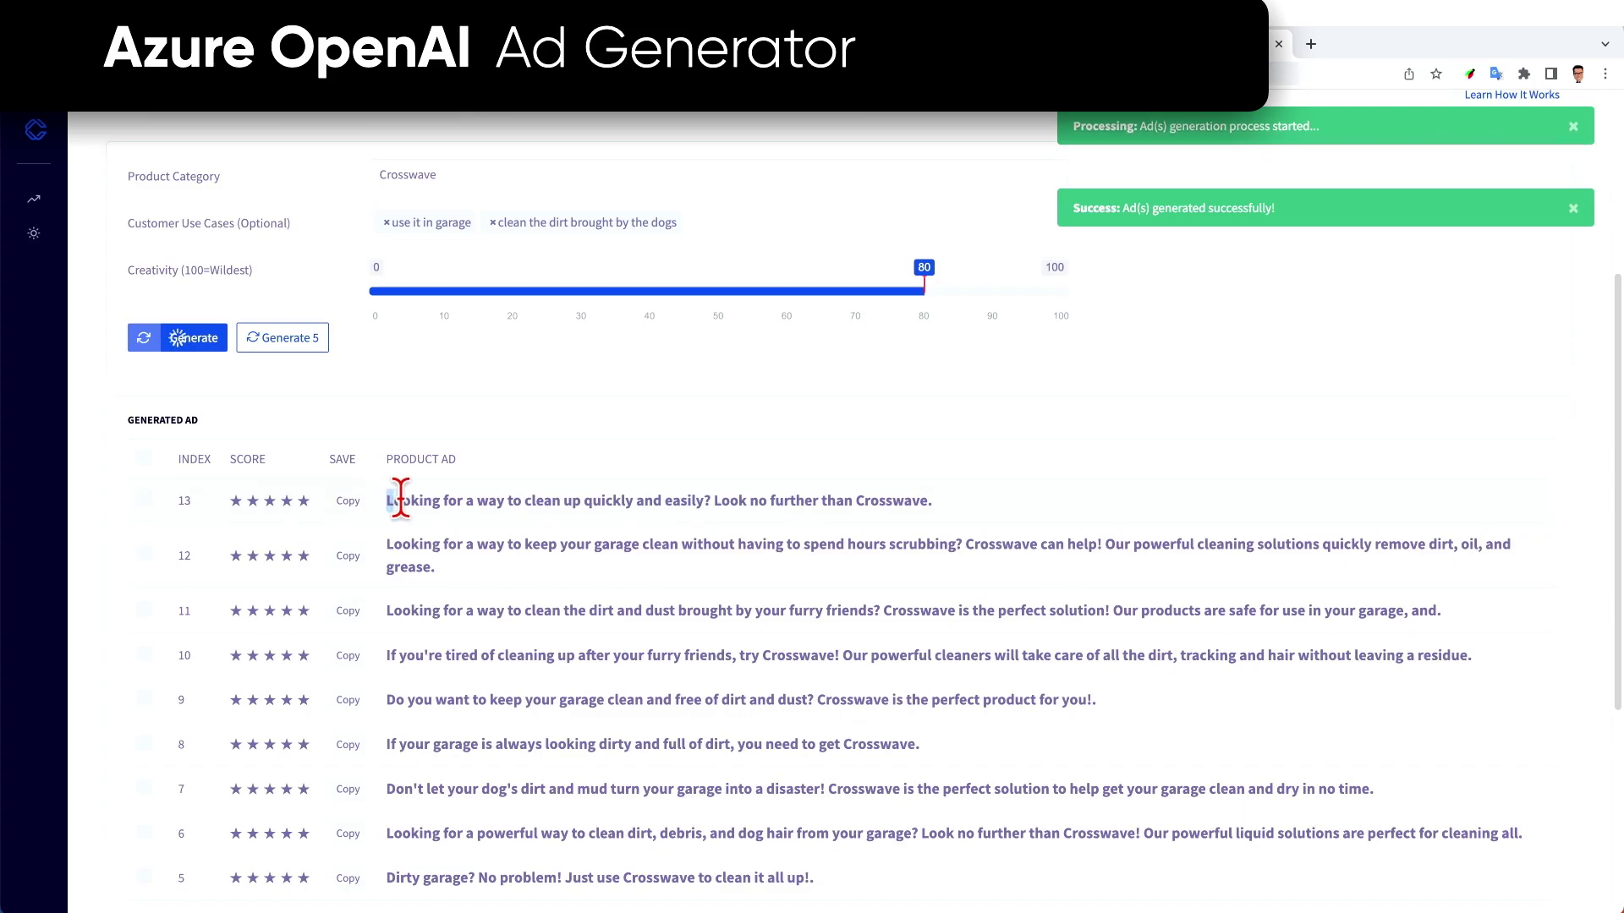
triple_click(397, 500)
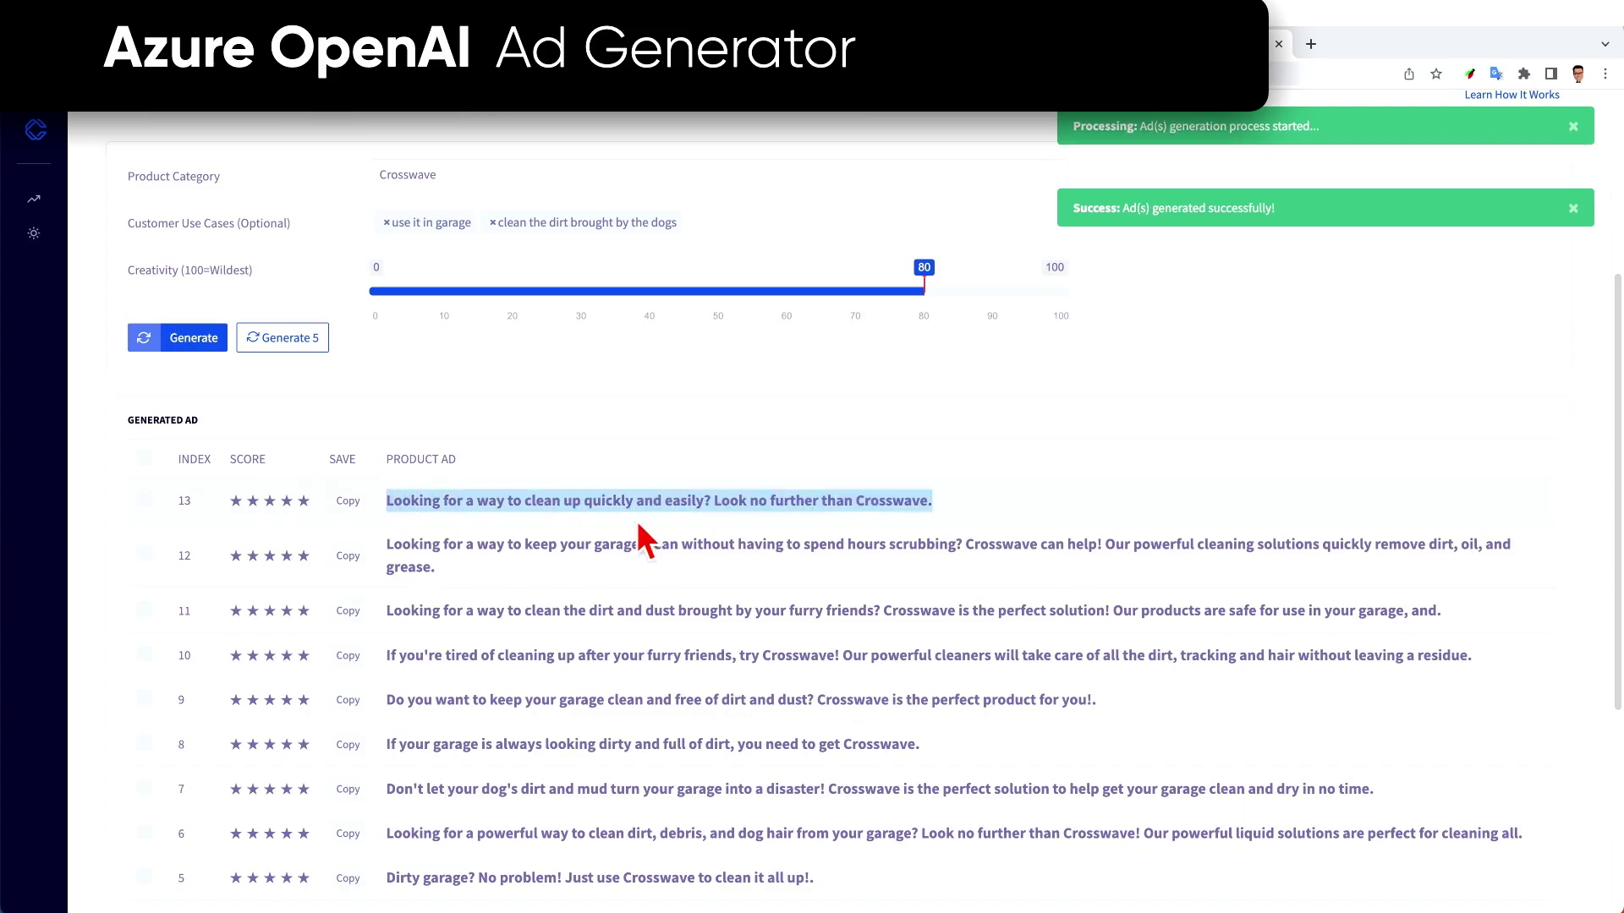
click(170, 343)
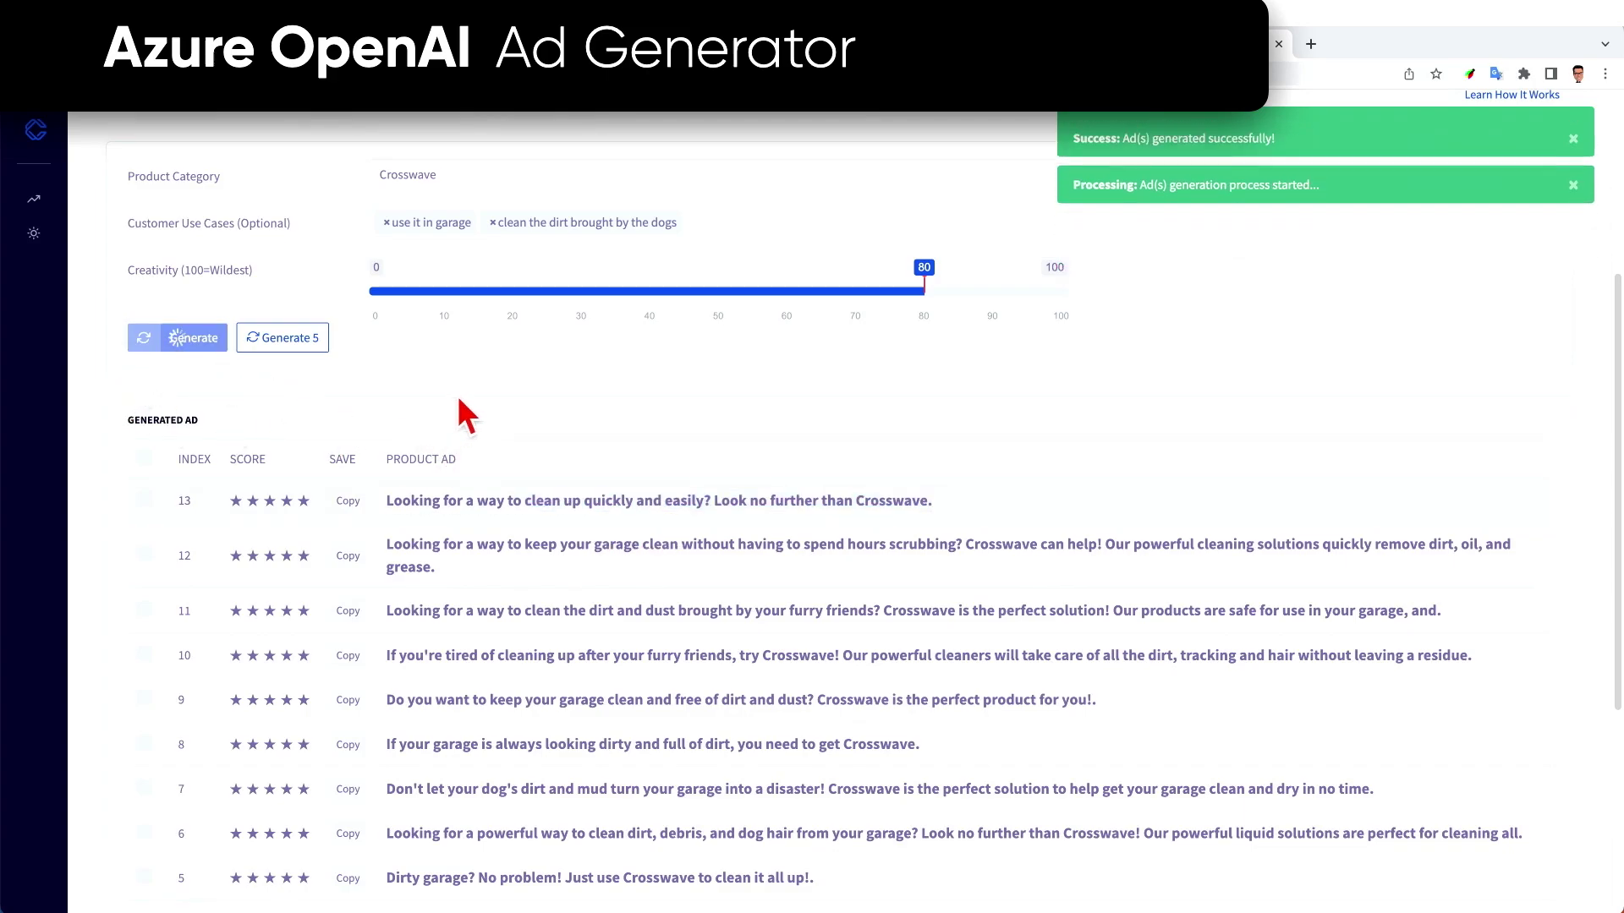